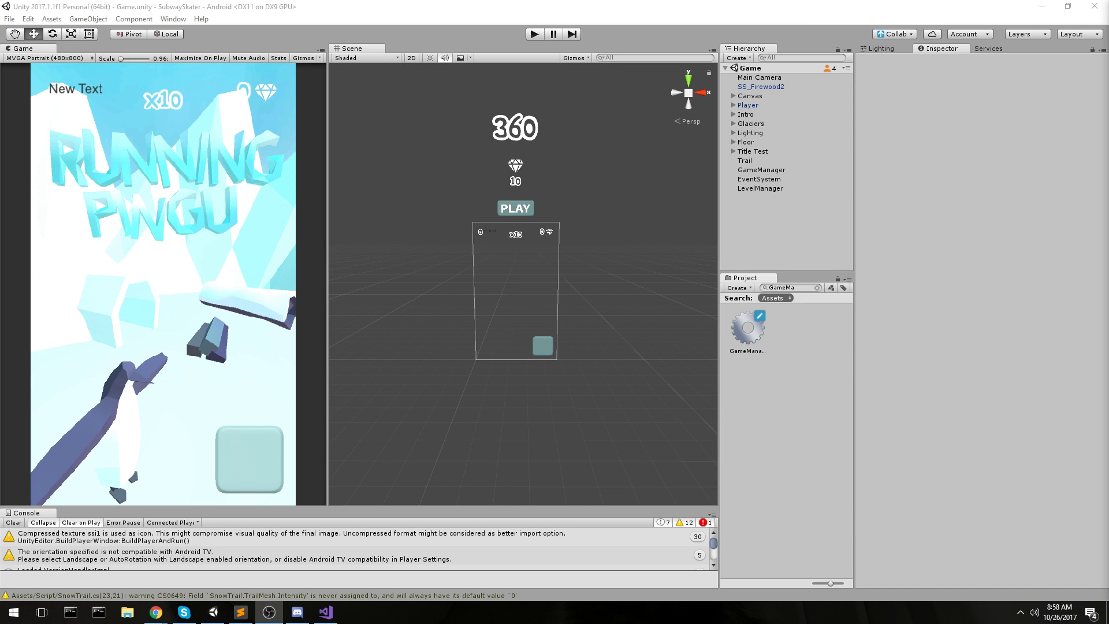
Open the GameManager script in Visual Studio and collapse its OnConnectClick method.
{"action": "double_click", "coordinate": [731, 317]}
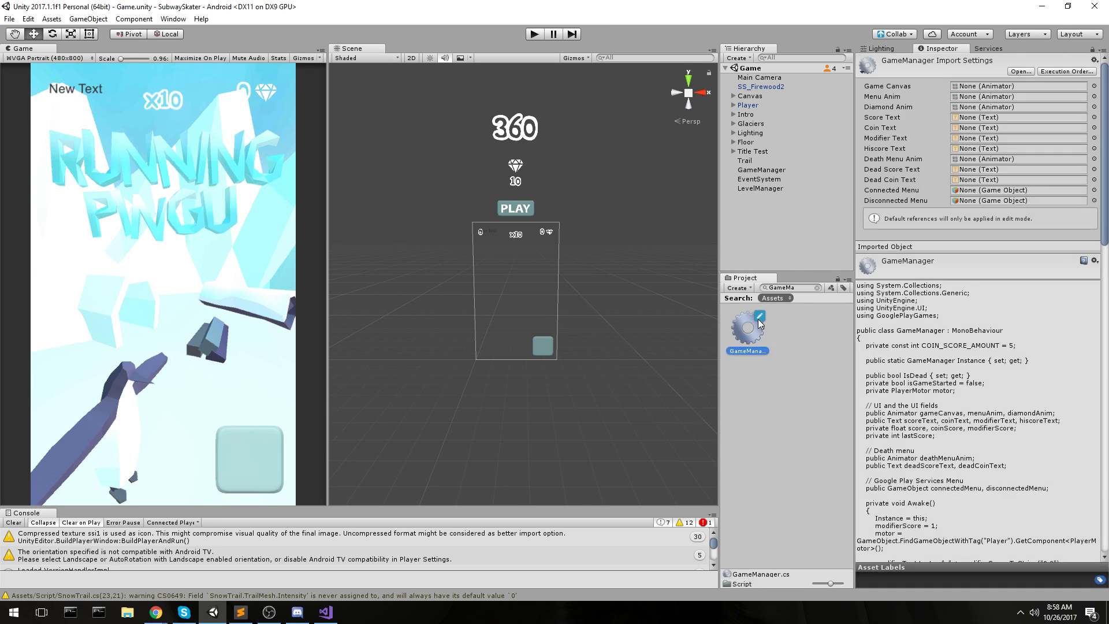
{"action": "left_click", "coordinate": [606, 288]}
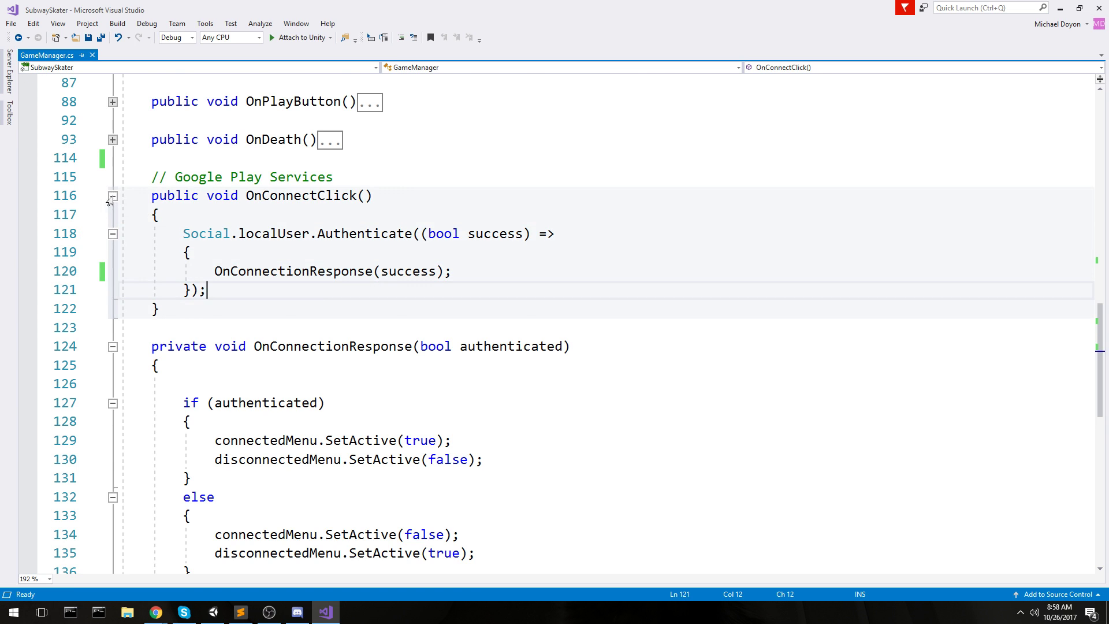
{"action": "left_click", "coordinate": [113, 196]}
Review the Google Play Services menu fields, the platform activation line in Awake, and the GooglePlayGames using directive.
{"action": "scroll", "coordinate": [248, 293], "scroll_direction": "up", "scroll_amount": 15}
{"action": "scroll", "coordinate": [206, 240], "scroll_direction": "down", "scroll_amount": 3}
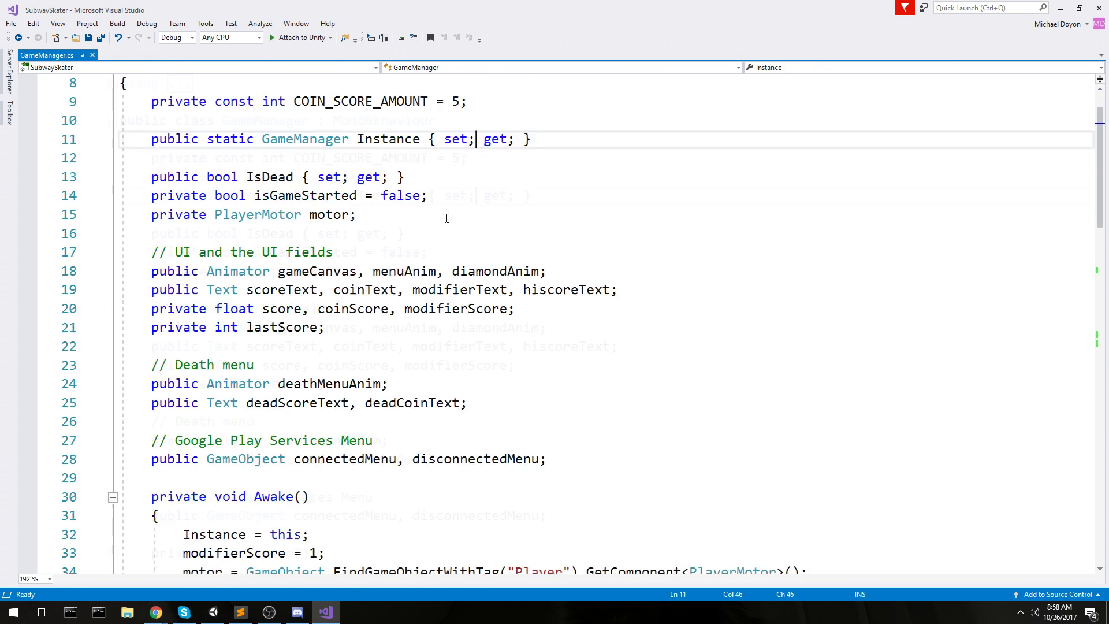
{"action": "left_click", "coordinate": [459, 363]}
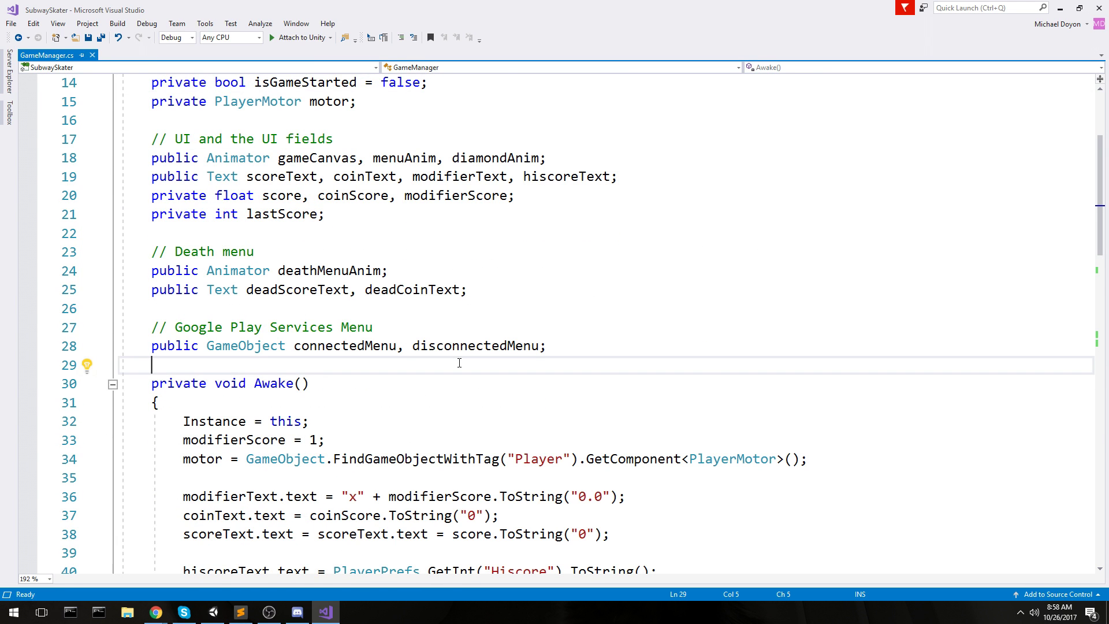
{"action": "scroll", "coordinate": [460, 363], "scroll_direction": "down", "scroll_amount": 4}
{"action": "left_click", "coordinate": [182, 383]}
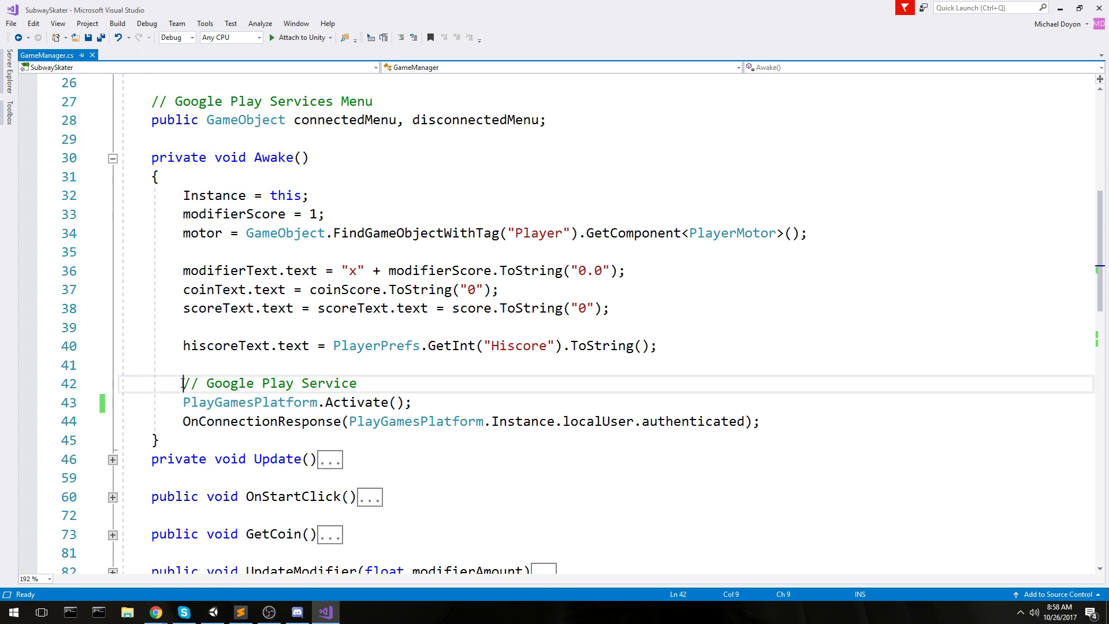
{"action": "left_click_drag", "start_coordinate": [183, 383], "coordinate": [416, 406]}
{"action": "left_click", "coordinate": [794, 427]}
{"action": "left_click", "coordinate": [322, 402]}
{"action": "left_click", "coordinate": [185, 403]}
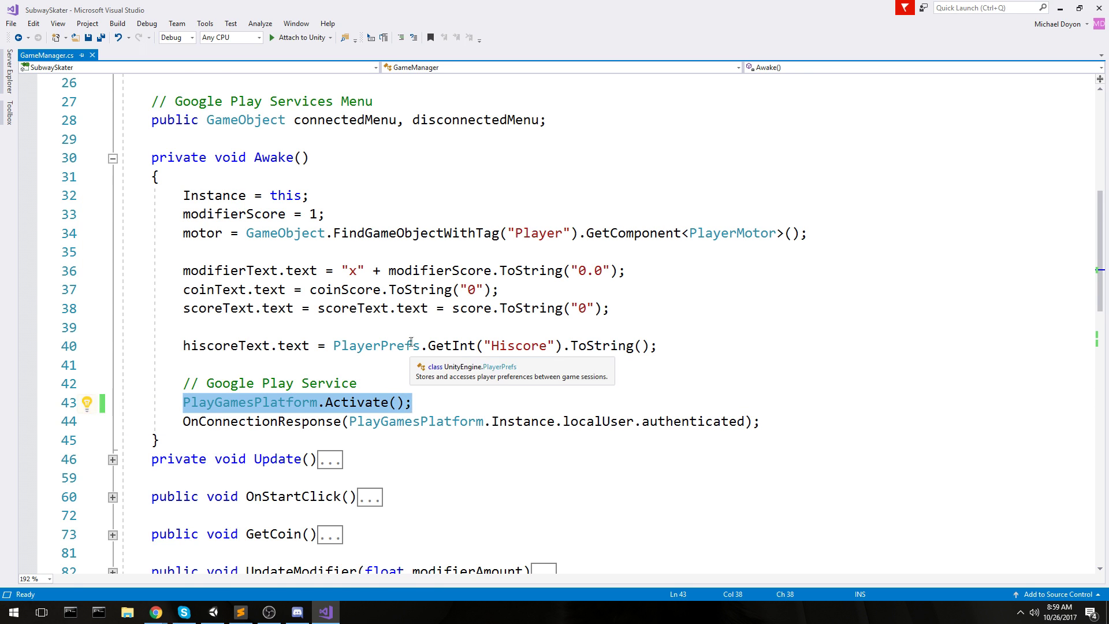
{"action": "scroll", "coordinate": [411, 342], "scroll_direction": "up", "scroll_amount": 7}
{"action": "left_click", "coordinate": [113, 83]}
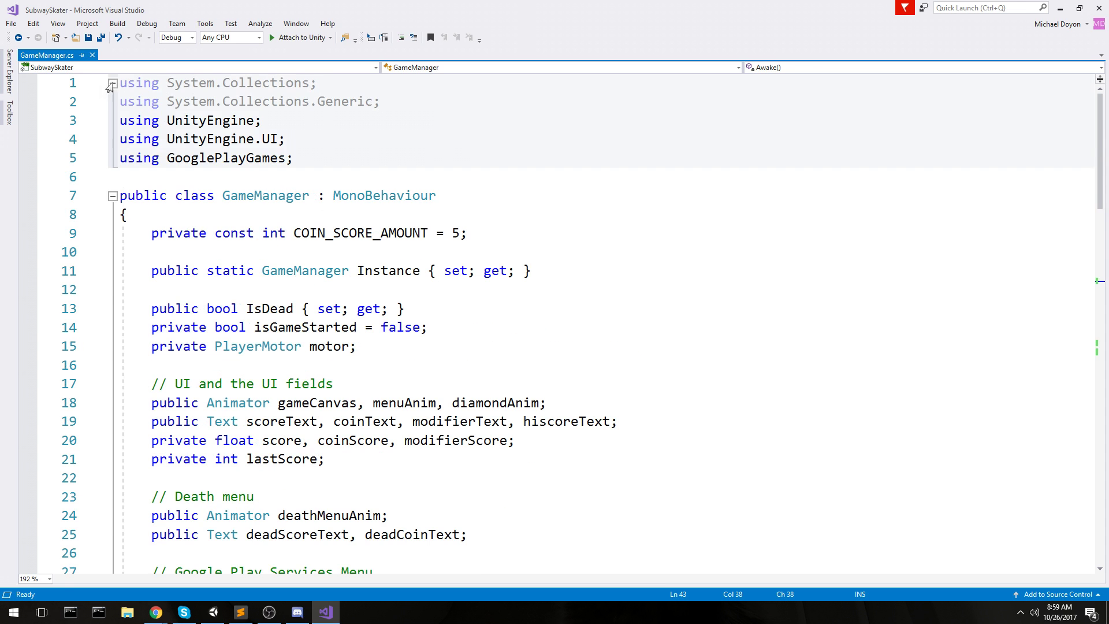
{"action": "left_click_drag", "start_coordinate": [305, 159], "coordinate": [78, 154]}
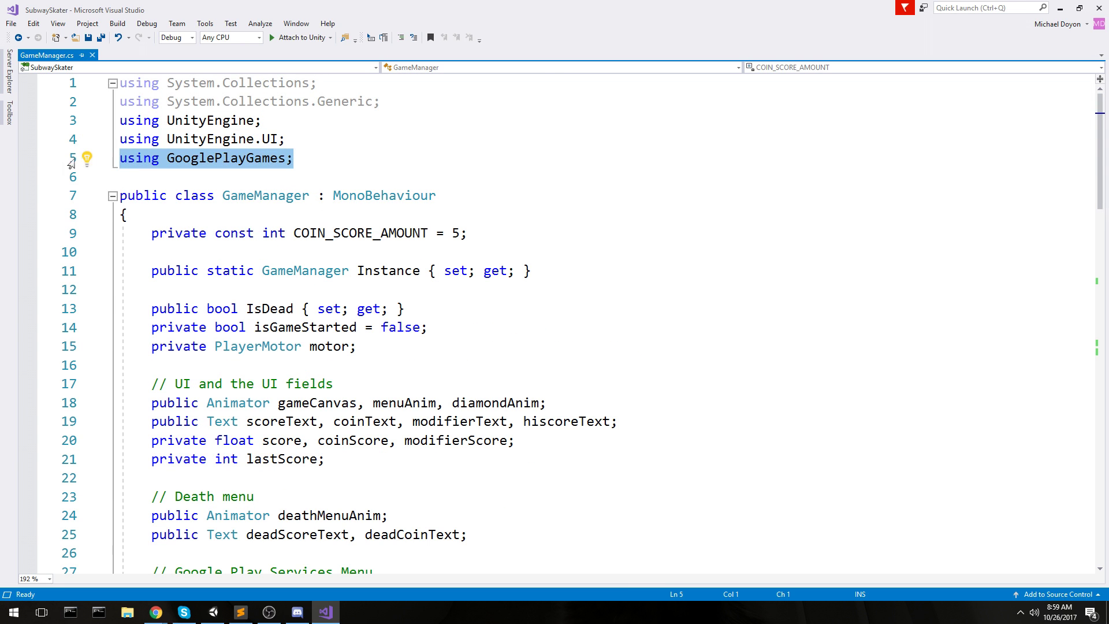
Examine how Awake calls PlayGamesPlatform.Activate and passes the local user's authenticated state to OnConnectionResponse.
{"action": "scroll", "coordinate": [315, 182], "scroll_direction": "down", "scroll_amount": 8}
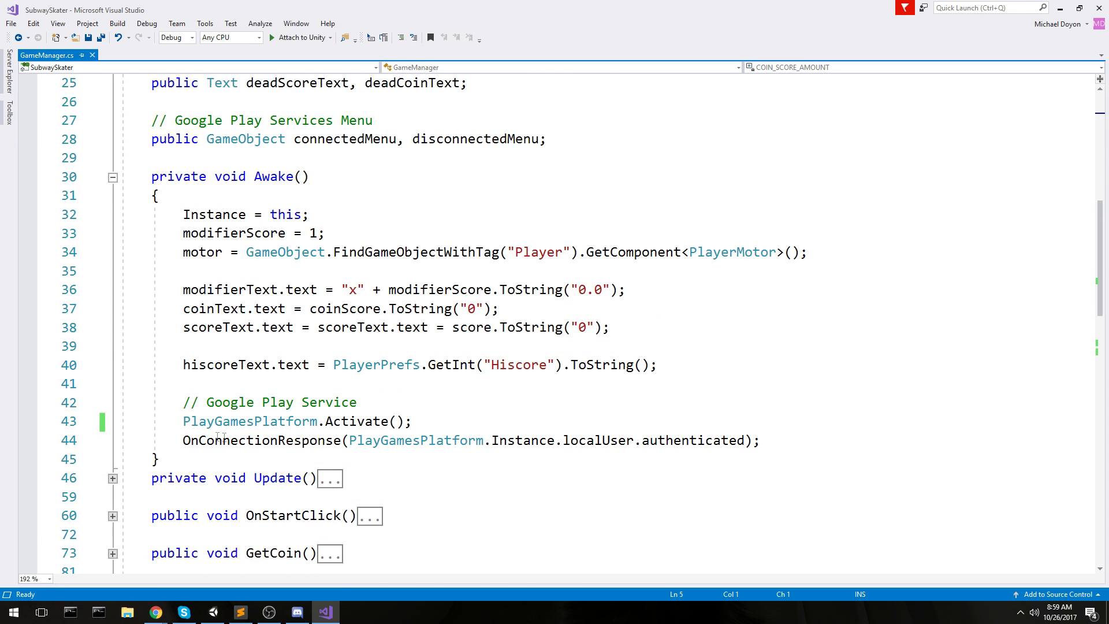
{"action": "double_click", "coordinate": [265, 177]}
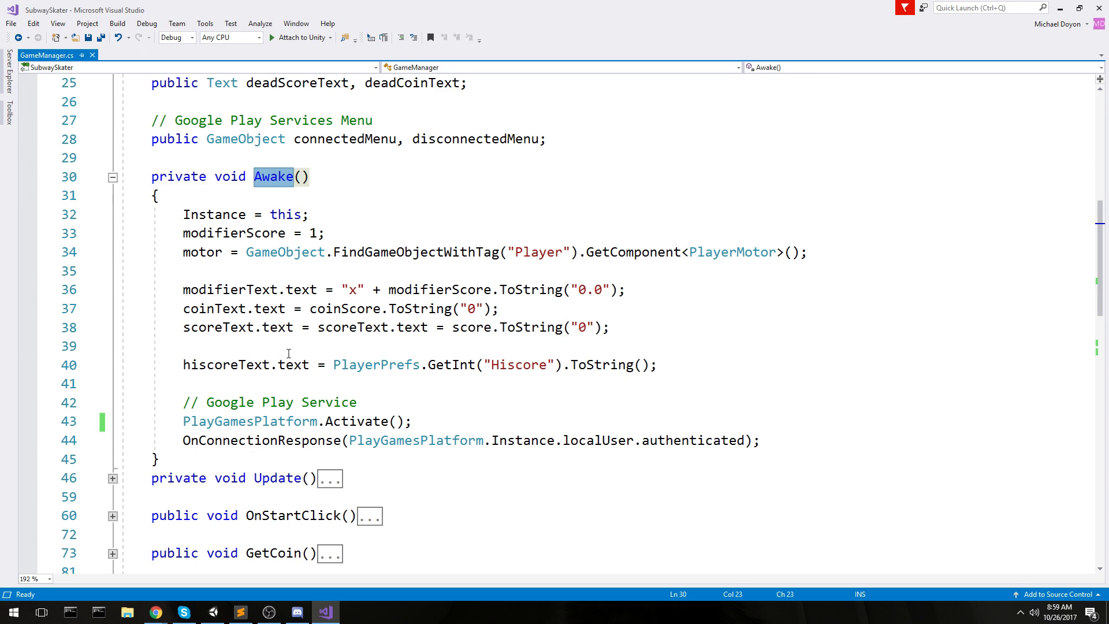
{"action": "left_click_drag", "start_coordinate": [416, 422], "coordinate": [180, 422]}
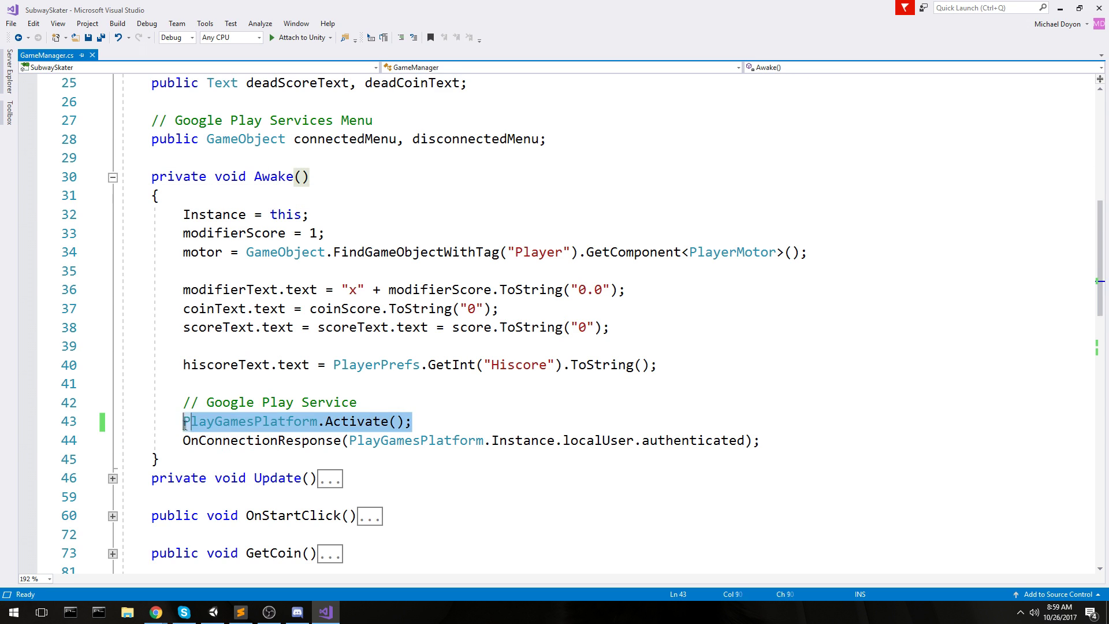
{"action": "left_click", "coordinate": [317, 422]}
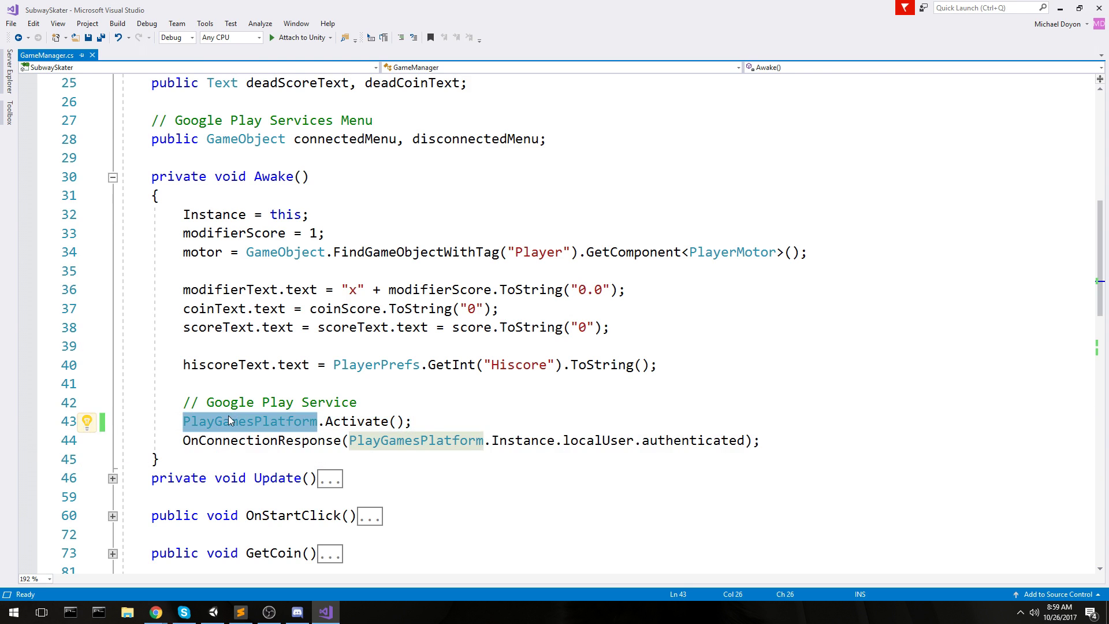
{"action": "scroll", "coordinate": [841, 374], "scroll_direction": "down", "scroll_amount": 2}
{"action": "left_click", "coordinate": [842, 373]}
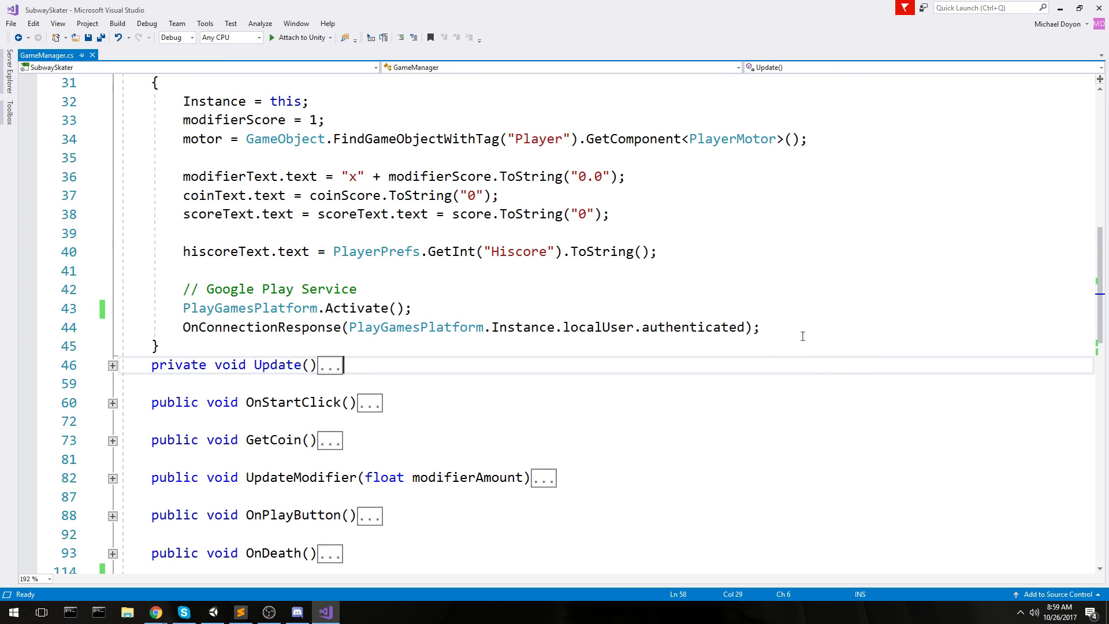
{"action": "left_click_drag", "start_coordinate": [803, 336], "coordinate": [144, 334]}
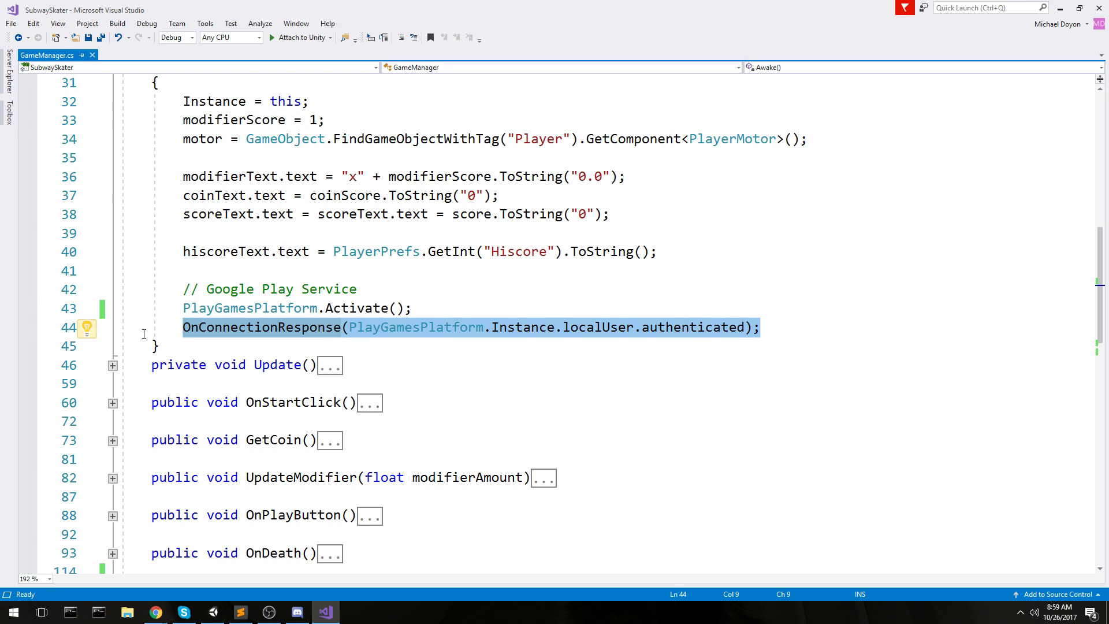
{"action": "left_click", "coordinate": [373, 327]}
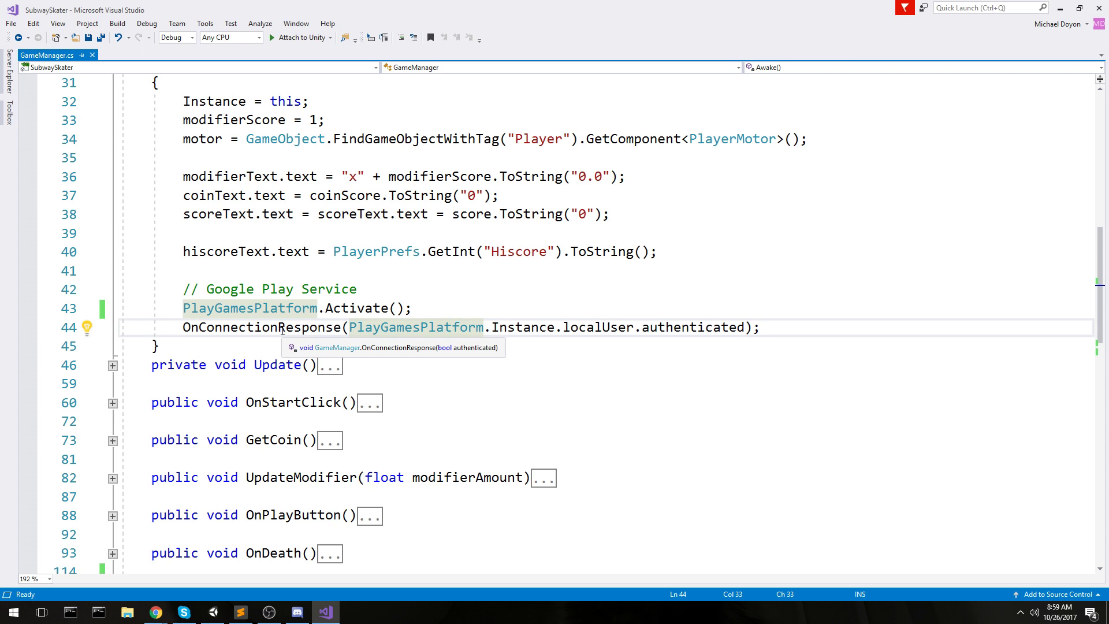
Go to the OnConnectionResponse definition, collapse it, and expand the OnConnectClick method.
{"action": "left_click", "coordinate": [282, 327], "text": "ctrl"}
{"action": "scroll", "coordinate": [282, 331], "scroll_direction": "down", "scroll_amount": 1}
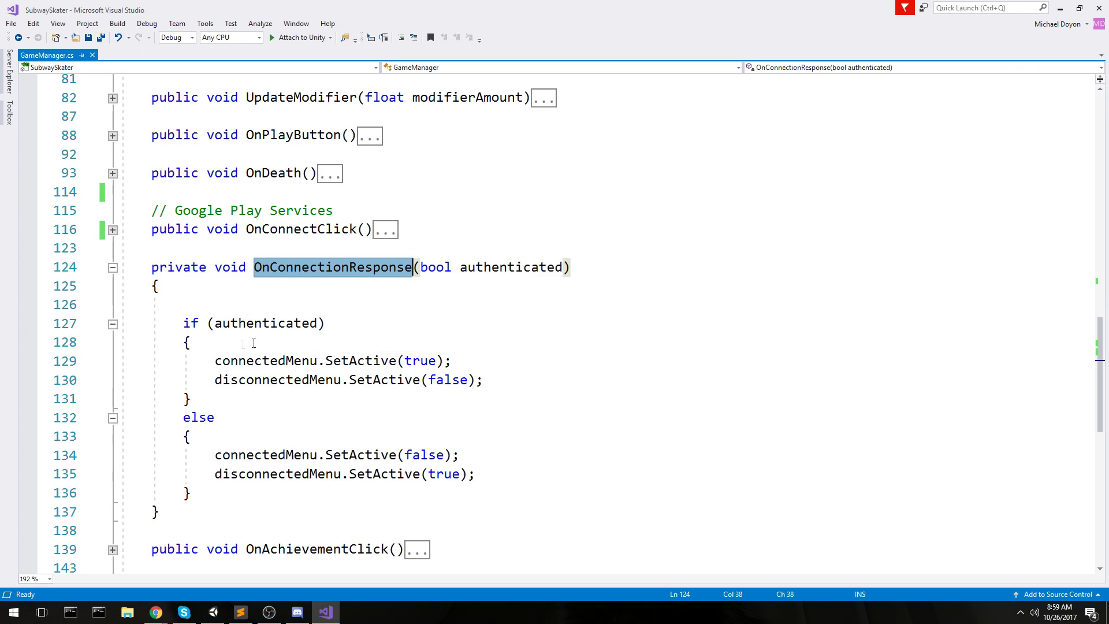
{"action": "left_click", "coordinate": [113, 267]}
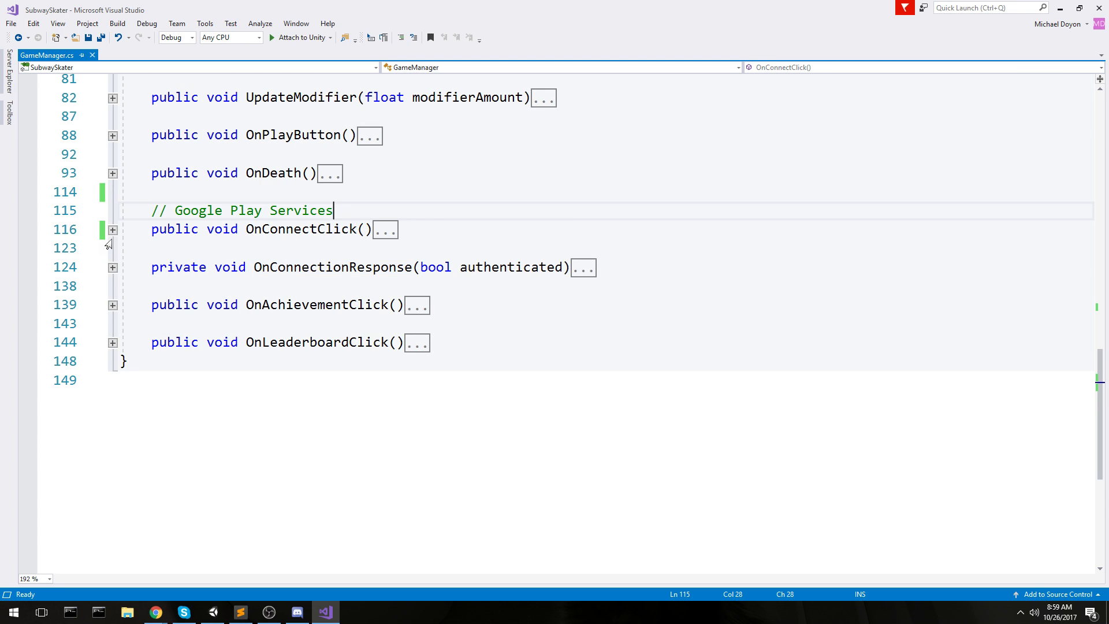
{"action": "left_click", "coordinate": [113, 229]}
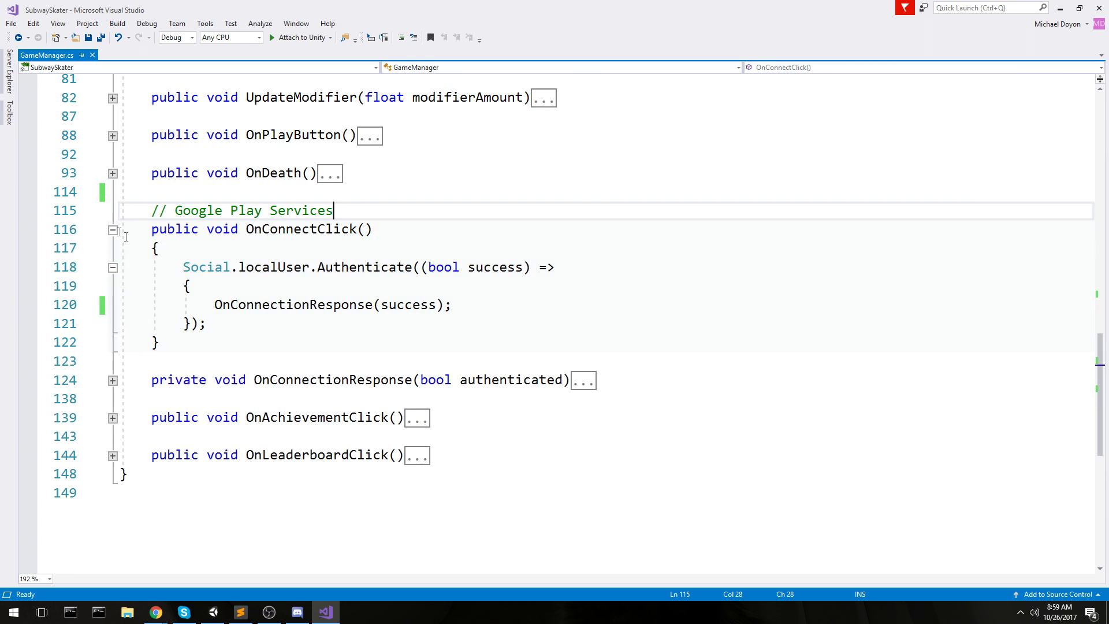
Examine the Social.localUser.Authenticate call in OnConnectClick and its callback that passes success to OnConnectionResponse.
{"action": "left_click_drag", "start_coordinate": [219, 325], "coordinate": [121, 267]}
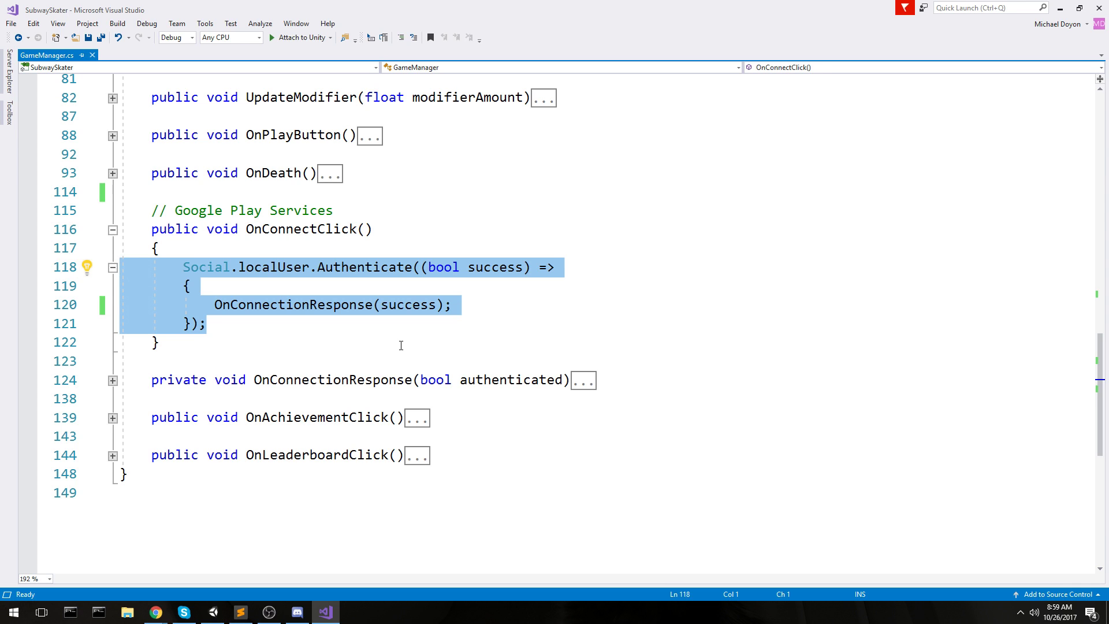
{"action": "mouse_move", "coordinate": [385, 267]}
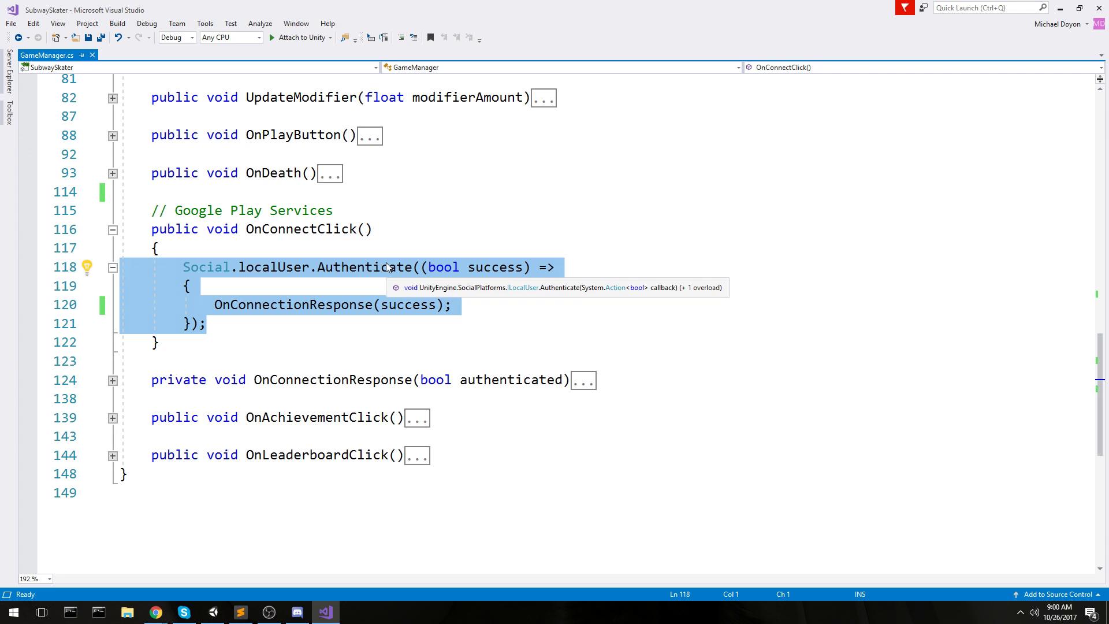
{"action": "left_click", "coordinate": [382, 267]}
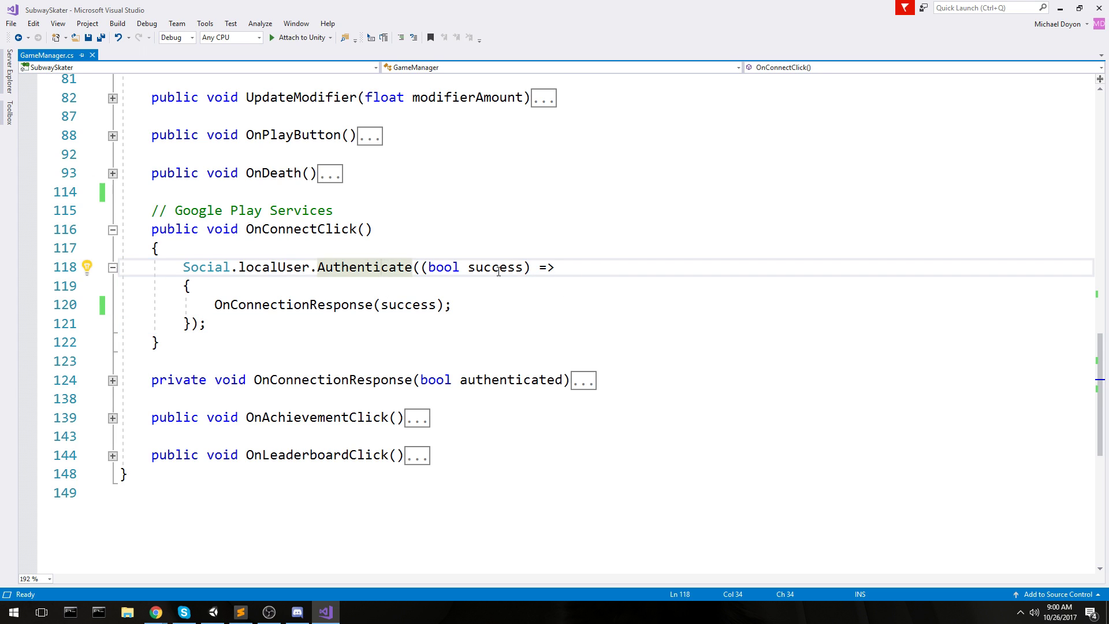
{"action": "double_click", "coordinate": [496, 268]}
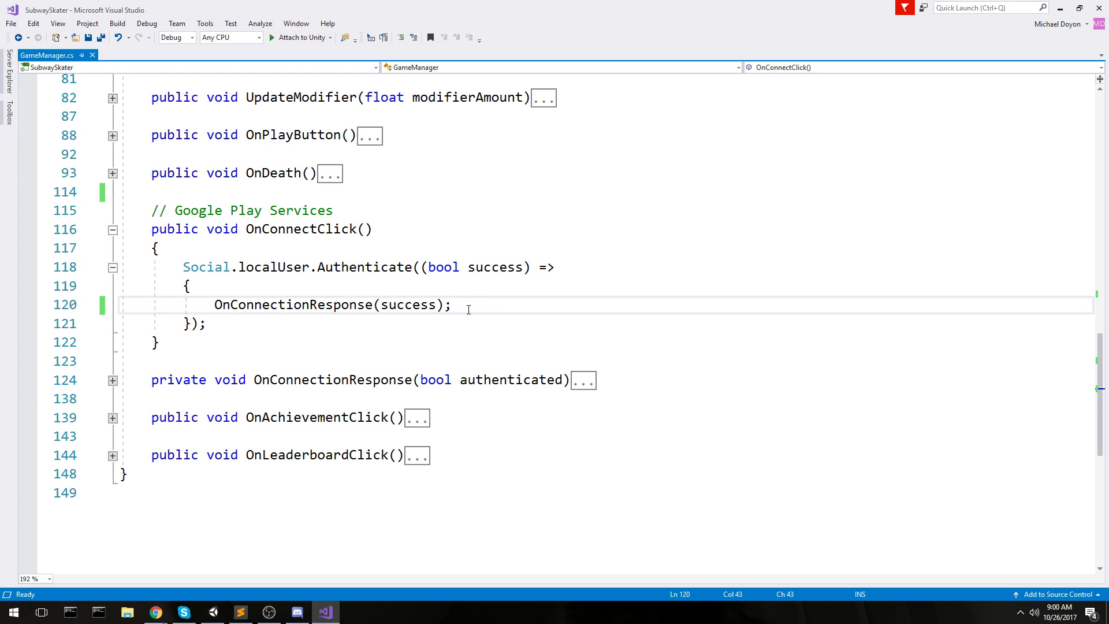
{"action": "left_click_drag", "start_coordinate": [453, 305], "coordinate": [221, 306]}
{"action": "mouse_move", "coordinate": [450, 262]}
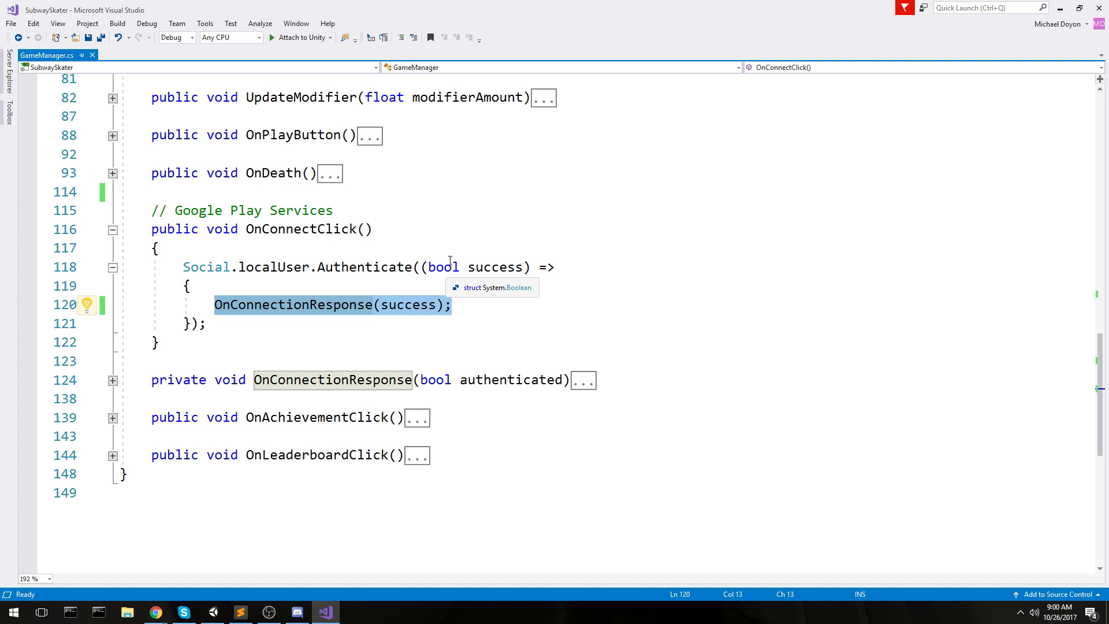
{"action": "left_click", "coordinate": [462, 305]}
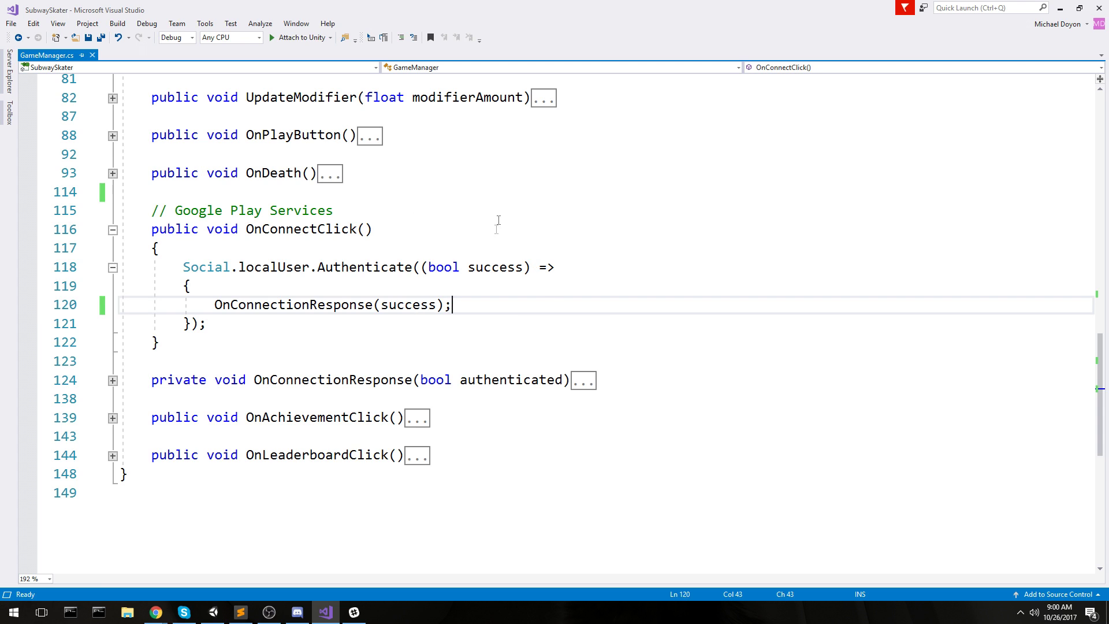
{"action": "left_click", "coordinate": [362, 267]}
{"action": "left_click_drag", "start_coordinate": [206, 323], "coordinate": [121, 267]}
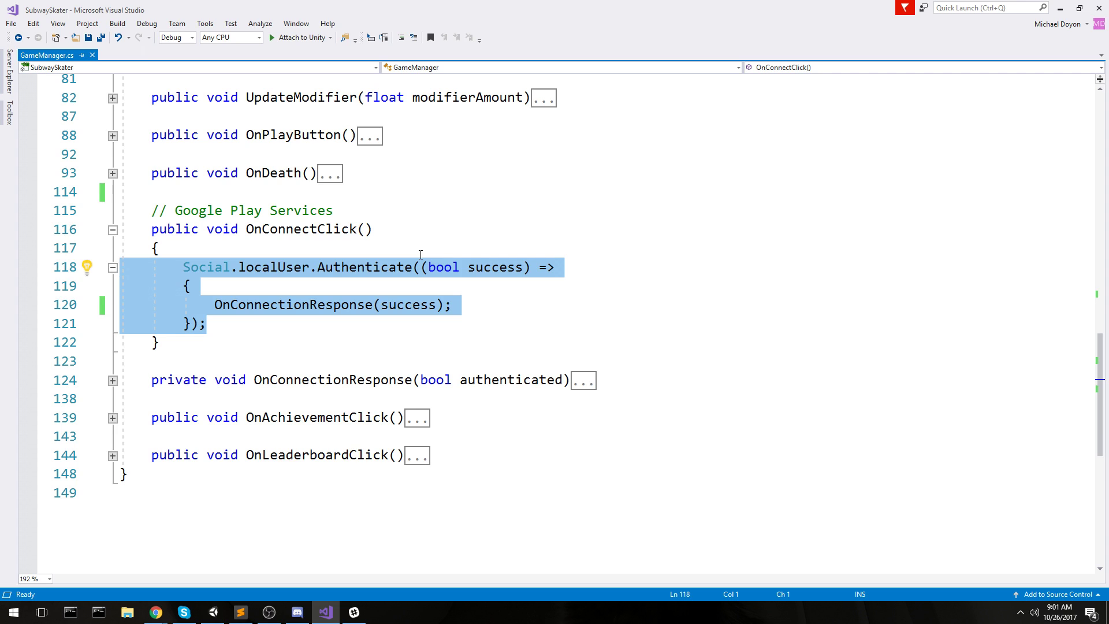
{"action": "left_click", "coordinate": [421, 249]}
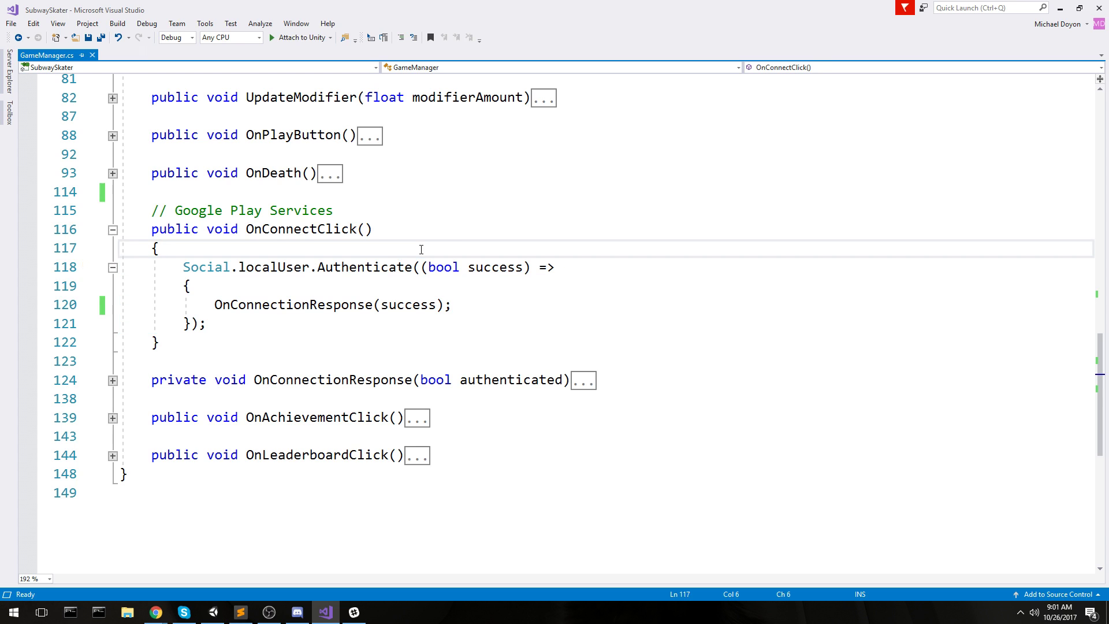
{"action": "left_click_drag", "start_coordinate": [215, 322], "coordinate": [120, 286]}
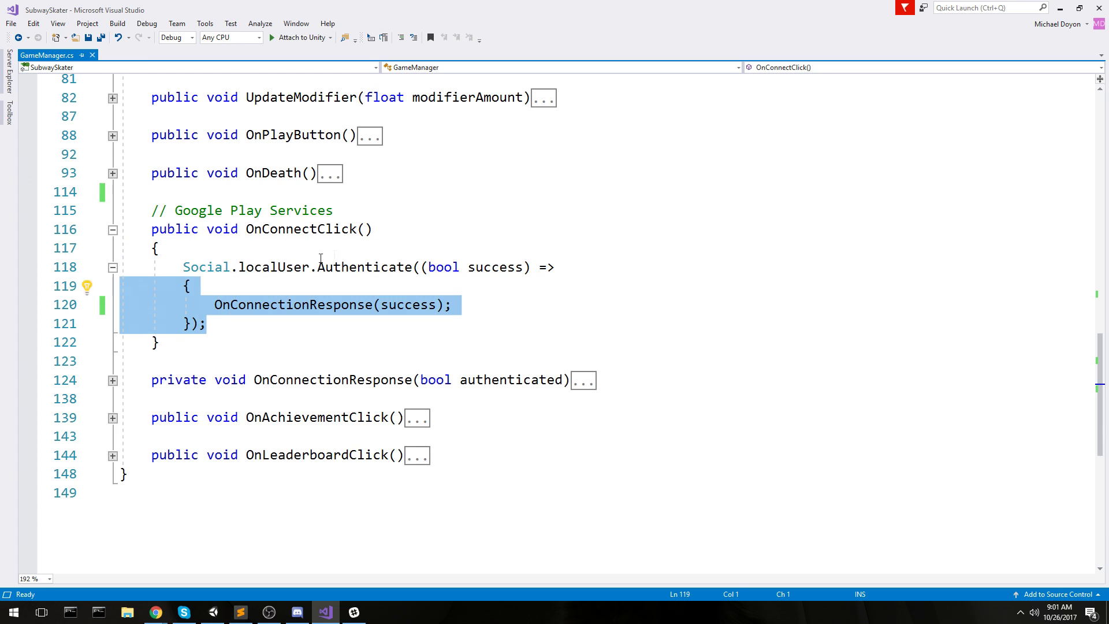
{"action": "left_click", "coordinate": [336, 249]}
{"action": "left_click", "coordinate": [286, 304]}
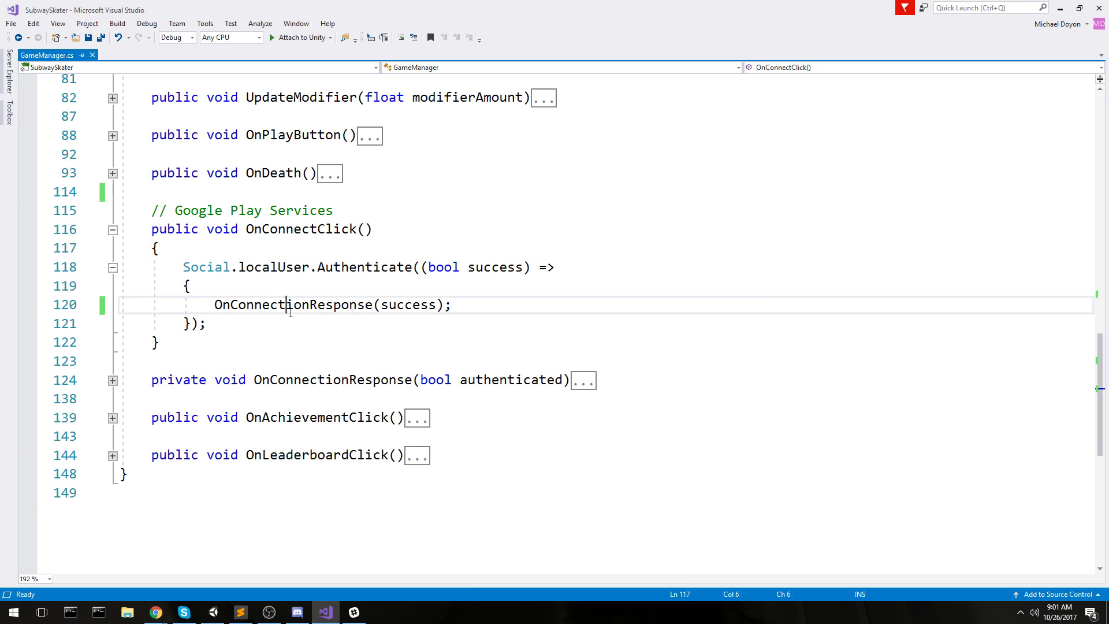
Expand OnConnectionResponse and inspect how it toggles connectedMenu and disconnectedMenu when authenticated.
{"action": "left_click", "coordinate": [112, 381]}
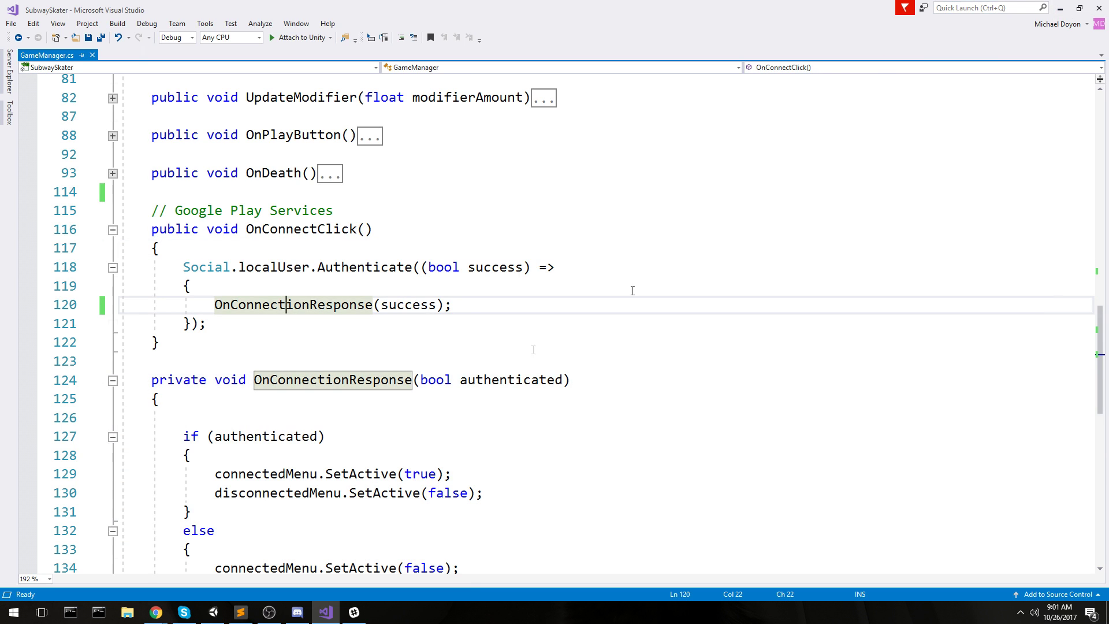
{"action": "scroll", "coordinate": [454, 350], "scroll_direction": "down", "scroll_amount": 2}
{"action": "double_click", "coordinate": [258, 364]}
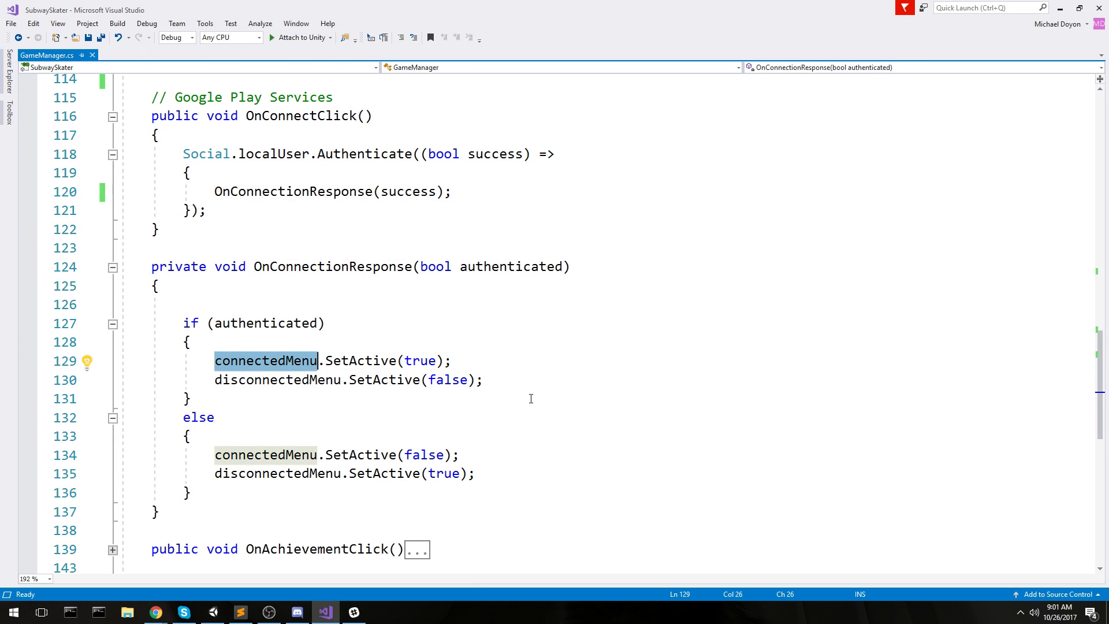
{"action": "double_click", "coordinate": [265, 380]}
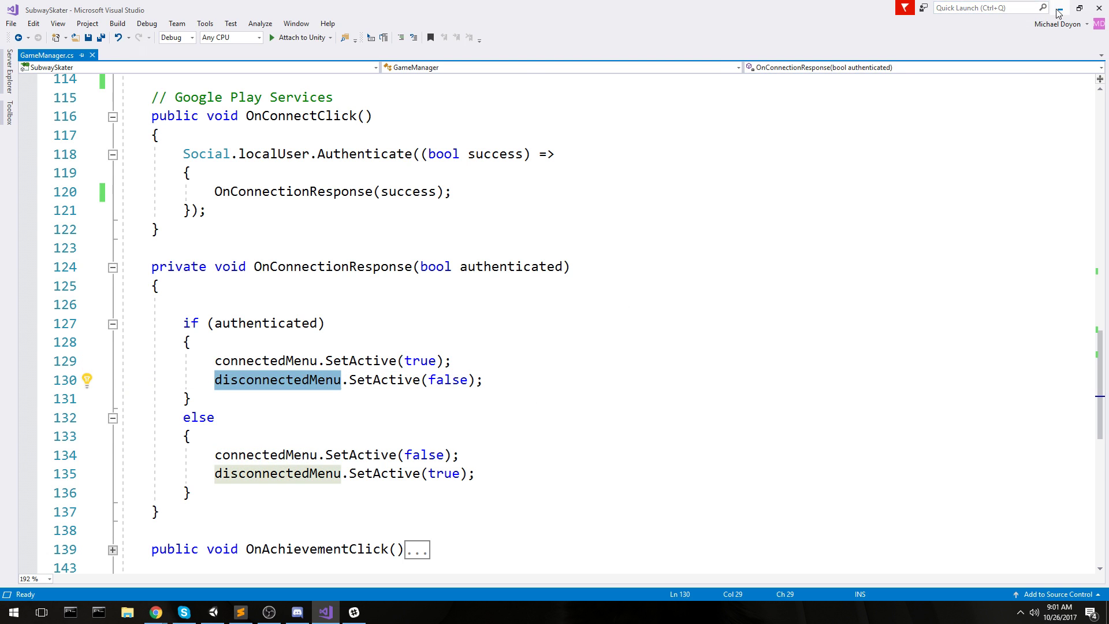
Switch to Unity, expand the Canvas and its Menu object in the scene hierarchy, and activate the Connected object.
{"action": "key", "text": "alt+Tab"}
{"action": "scroll", "coordinate": [664, 312], "scroll_direction": "up", "scroll_amount": 2}
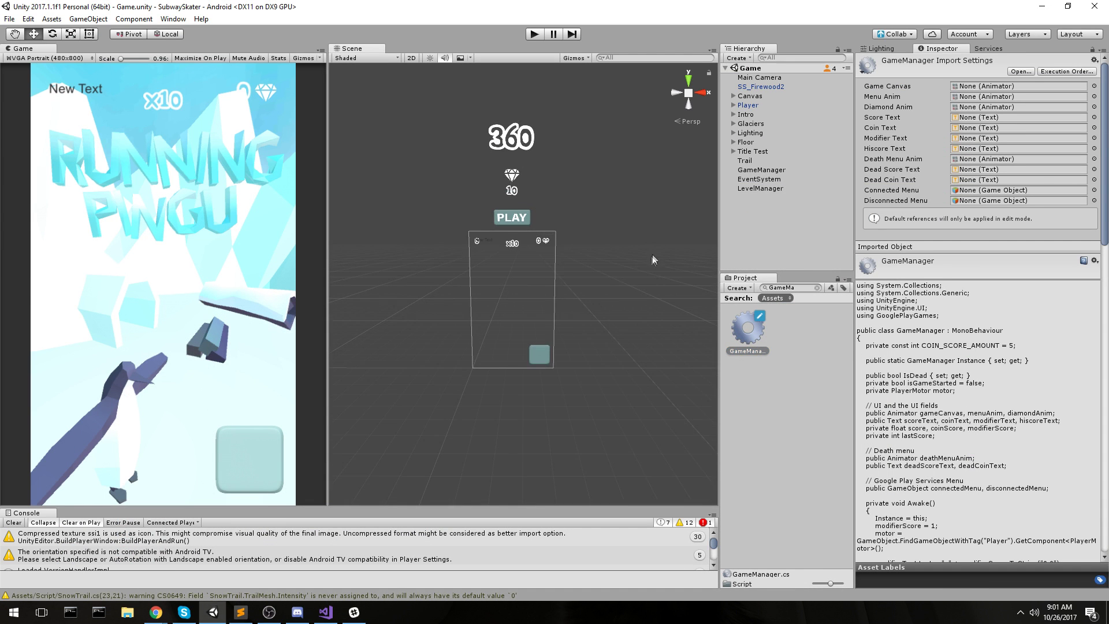
{"action": "left_click", "coordinate": [754, 96]}
{"action": "key", "text": "Right"}
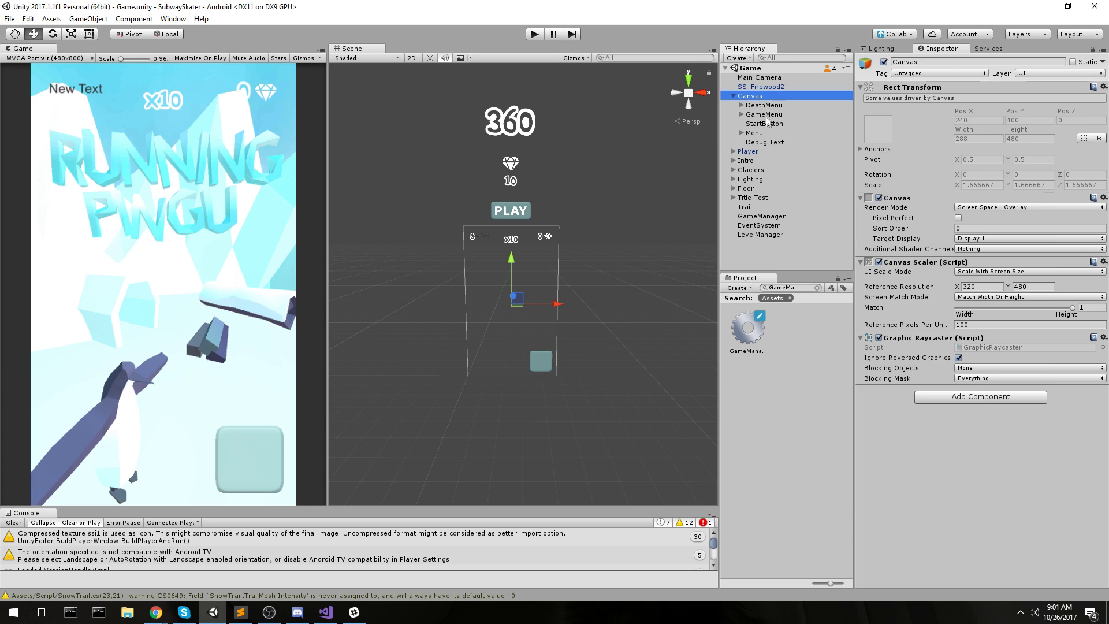
{"action": "key", "text": "Down"}
{"action": "key", "text": "Down"}
{"action": "key", "text": "Down"}
{"action": "key", "text": "Down"}
{"action": "key", "text": "Right"}
{"action": "key", "text": "Down"}
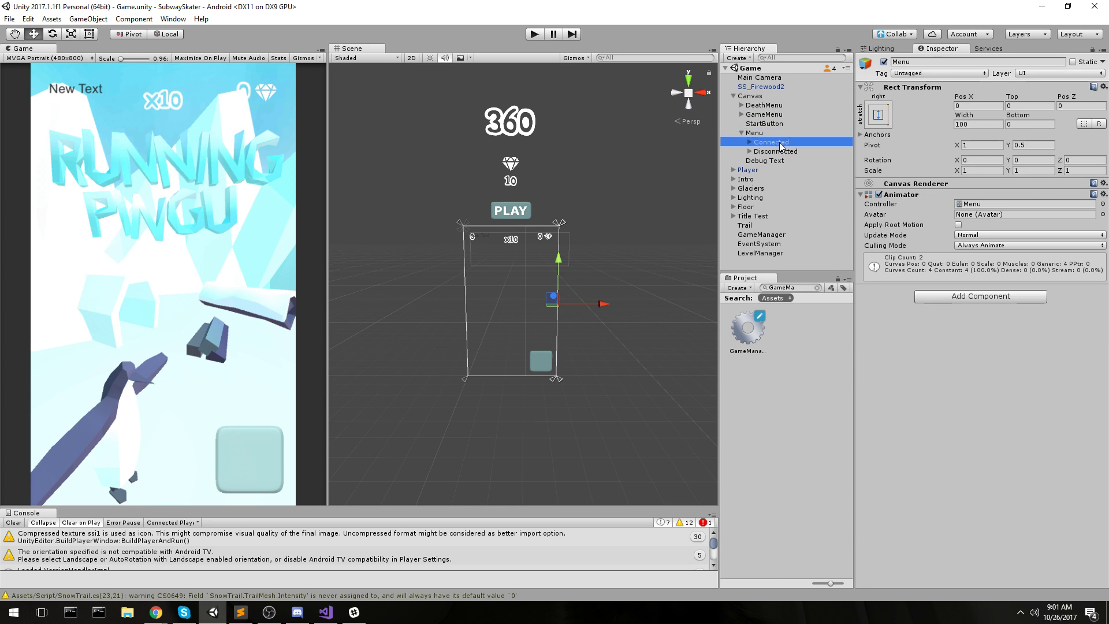
{"action": "key", "text": "f"}
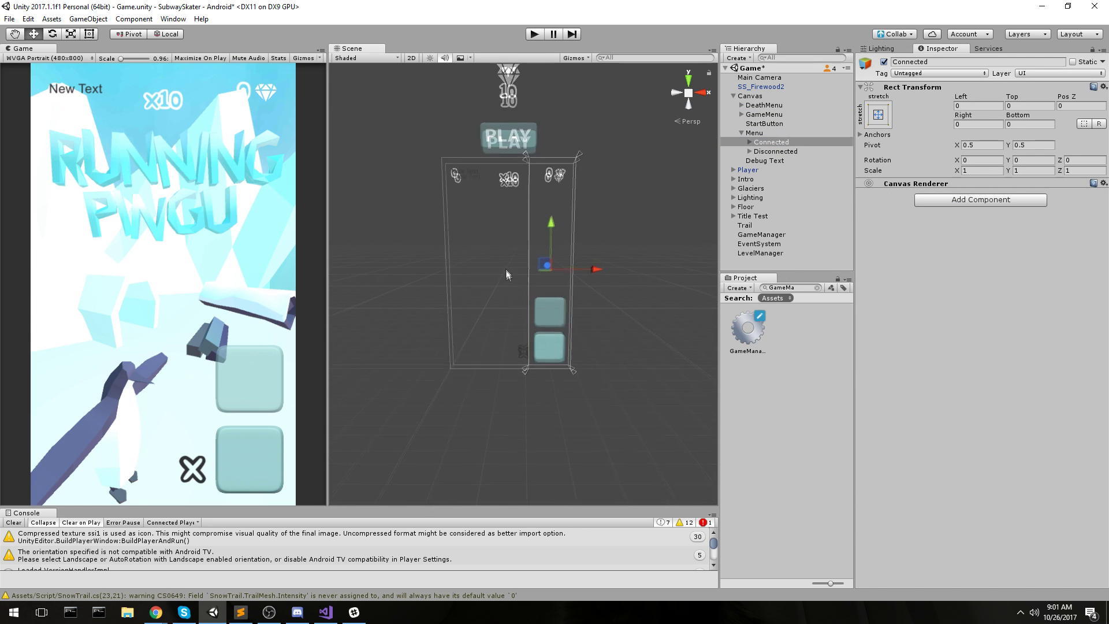
Deactivate the Connected menu object, frame the Disconnected object in the scene, and deactivate it too.
{"action": "left_click", "coordinate": [884, 62]}
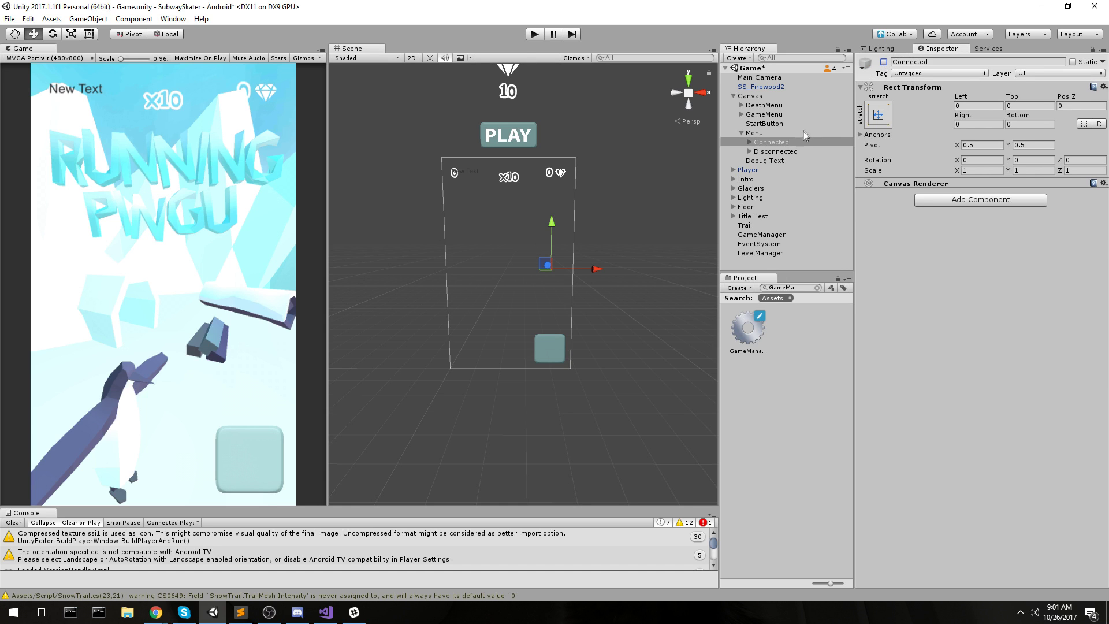
{"action": "left_click", "coordinate": [798, 151]}
{"action": "key", "text": "f"}
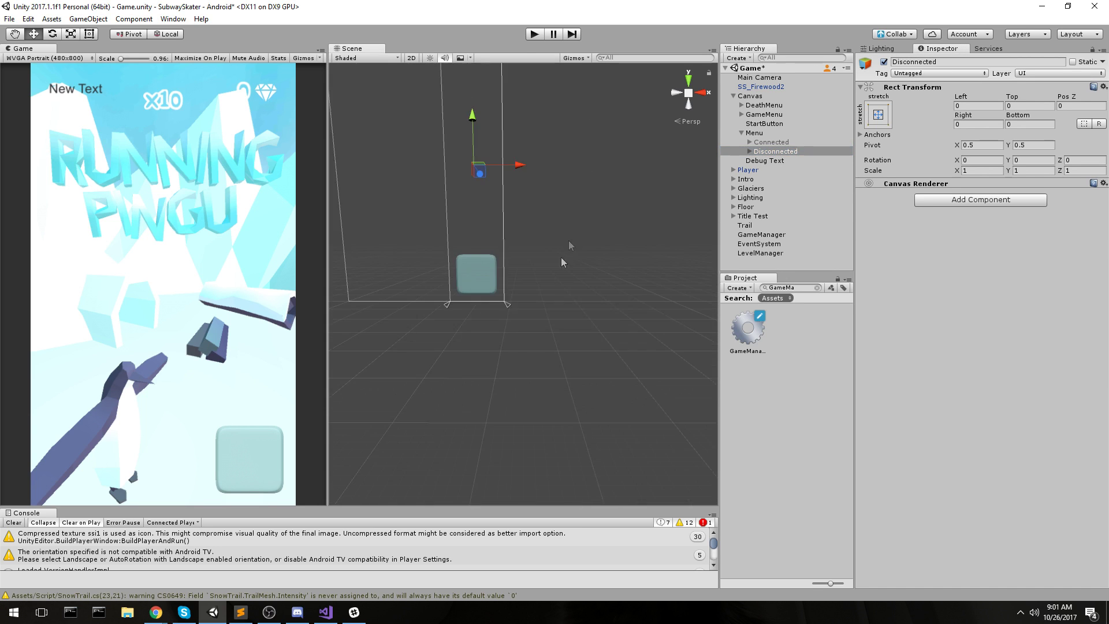
{"action": "left_click", "coordinate": [884, 62]}
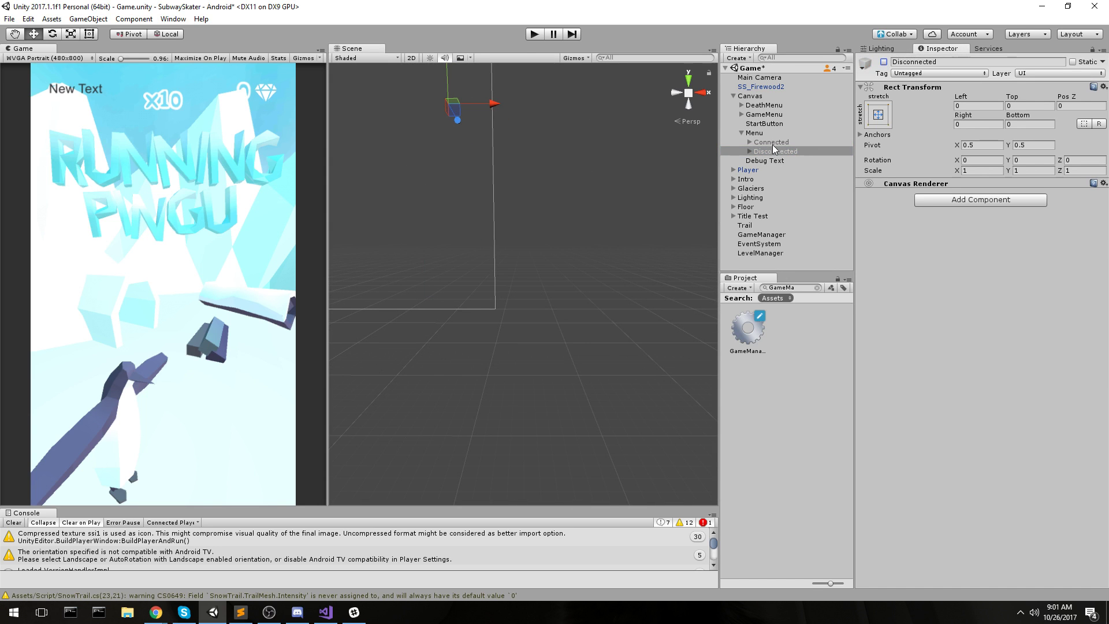
Activate only the Connected menu object and frame its buttons in the scene view.
{"action": "left_click", "coordinate": [772, 142]}
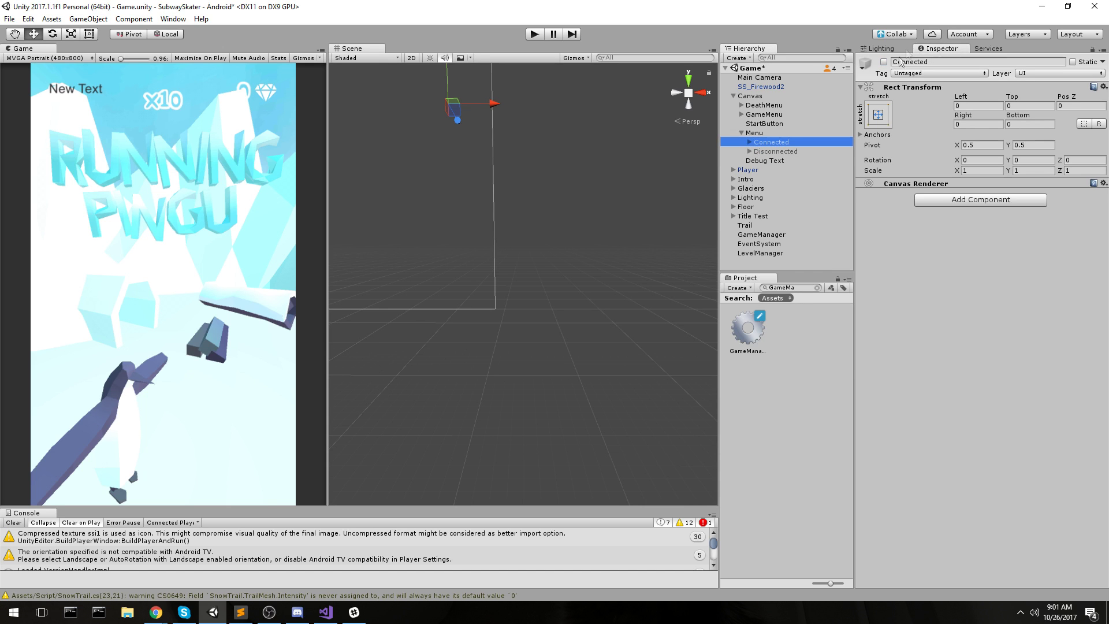
{"action": "left_click", "coordinate": [884, 62]}
{"action": "key", "text": "f"}
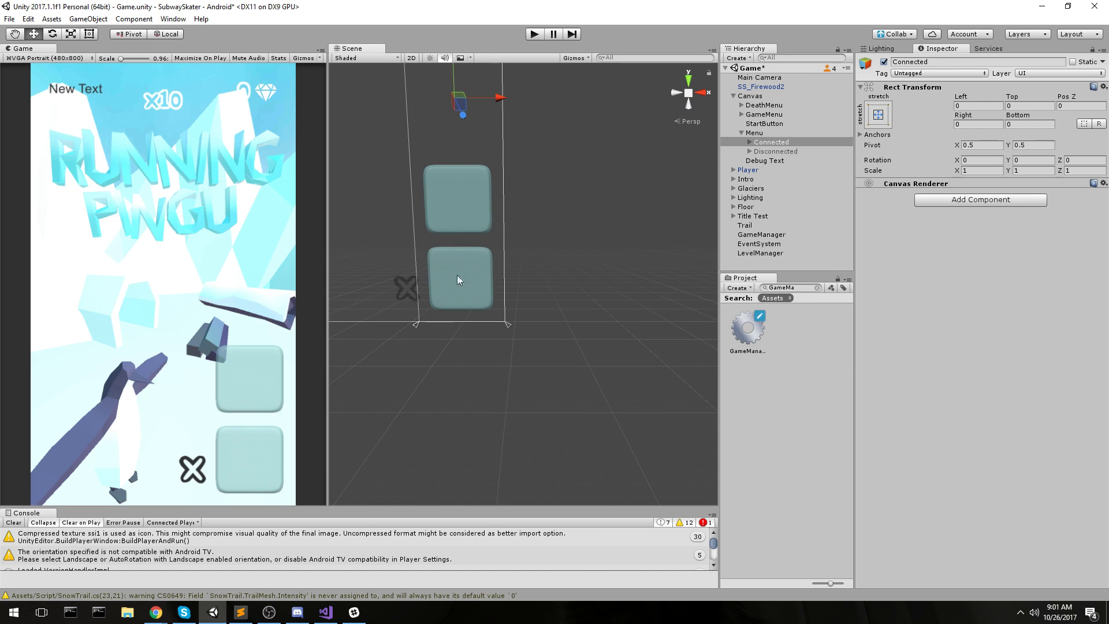
{"action": "middle_click_drag", "start_coordinate": [446, 199], "coordinate": [517, 255]}
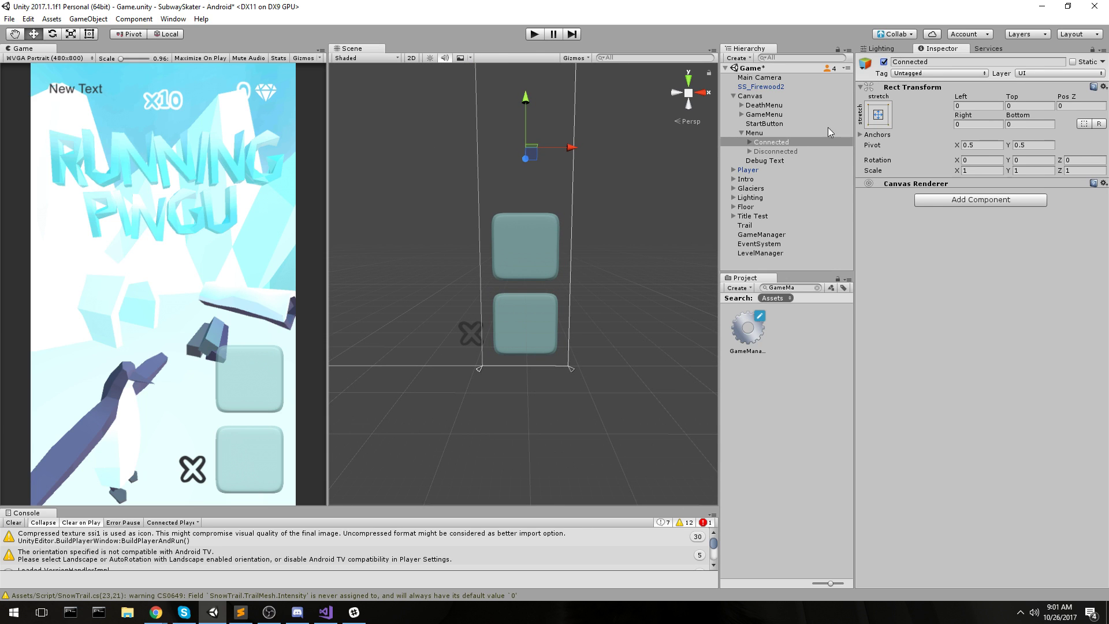
Deactivate the Connected object, activate the Disconnected object, and save the scene.
{"action": "left_click", "coordinate": [884, 61]}
{"action": "left_click", "coordinate": [806, 152]}
{"action": "left_click", "coordinate": [883, 62]}
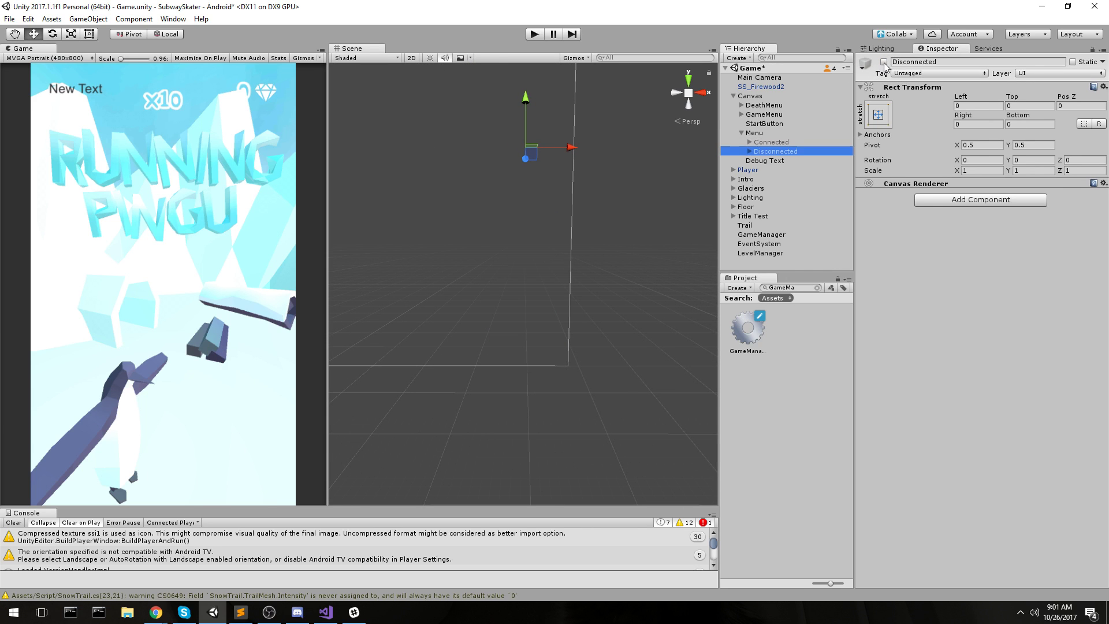
{"action": "key", "text": "ctrl+s"}
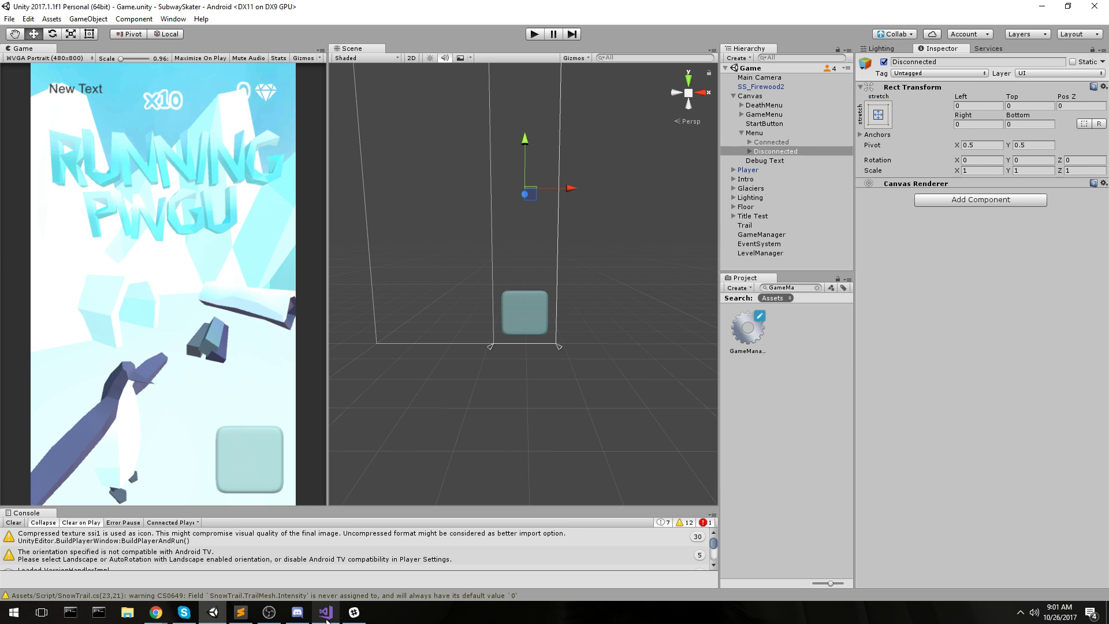
Switch to Visual Studio and re-examine the Social.localUser.Authenticate call and its callback in OnConnectClick.
{"action": "left_click", "coordinate": [326, 611]}
{"action": "left_click", "coordinate": [383, 376]}
{"action": "scroll", "coordinate": [381, 371], "scroll_direction": "up", "scroll_amount": 4}
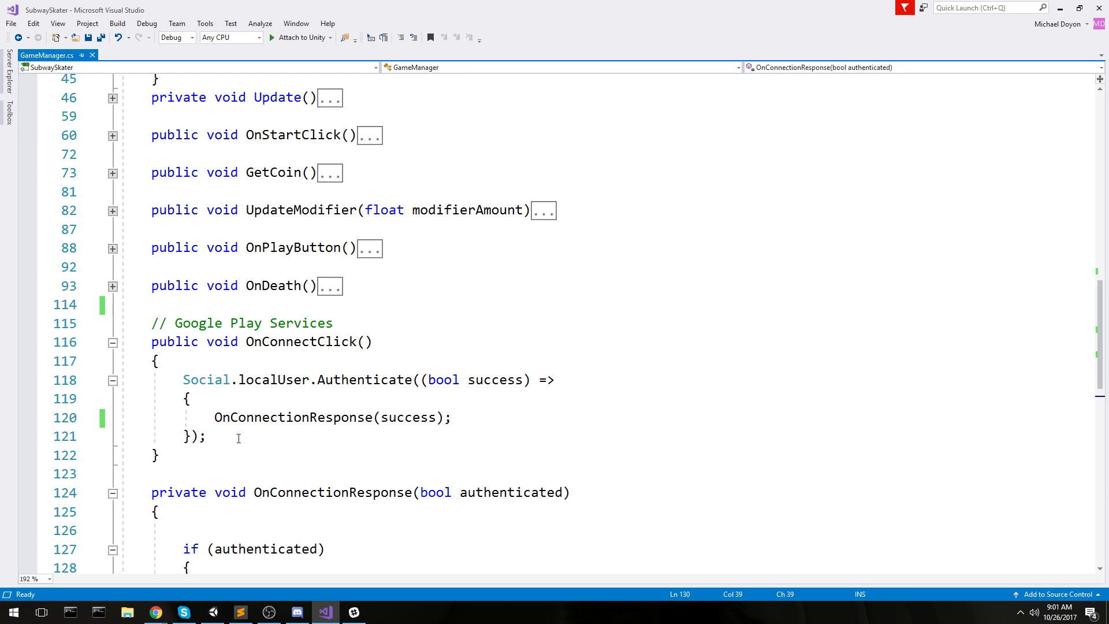
{"action": "left_click_drag", "start_coordinate": [239, 439], "coordinate": [183, 380]}
{"action": "left_click", "coordinate": [367, 384]}
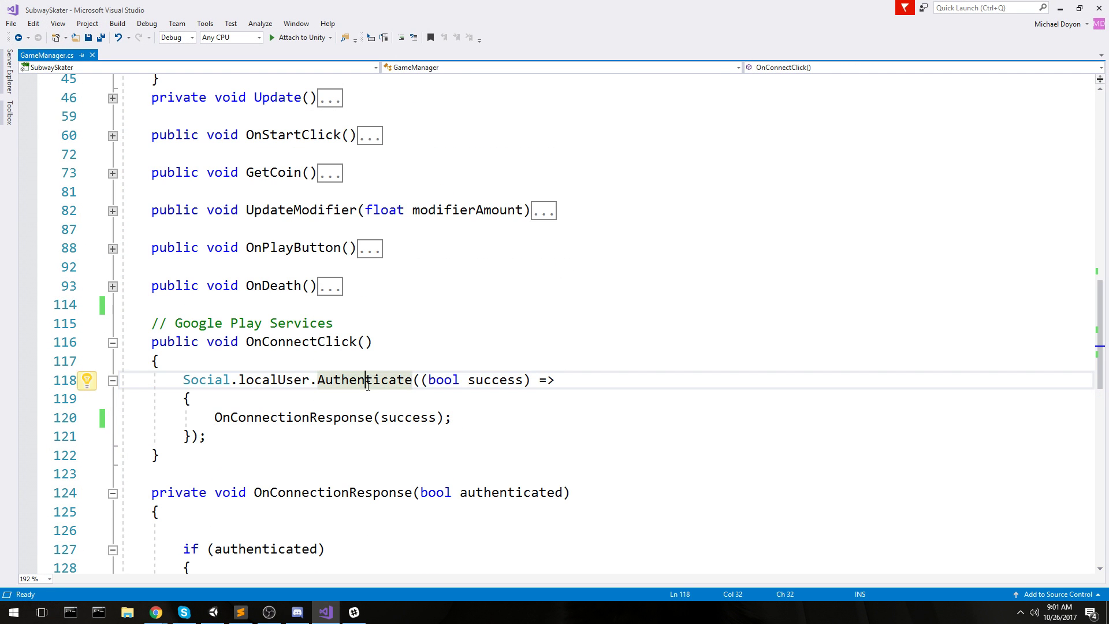
{"action": "left_click", "coordinate": [468, 398]}
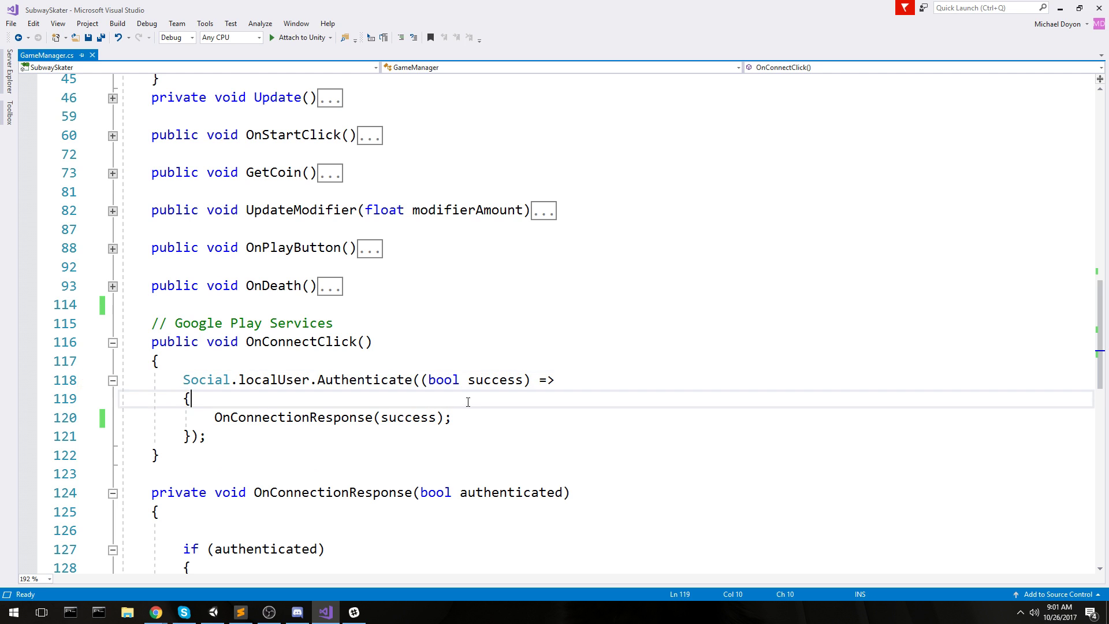
Return to Unity, run the game in Play mode, and enlarge the Console while testing it.
{"action": "left_click", "coordinate": [1062, 9]}
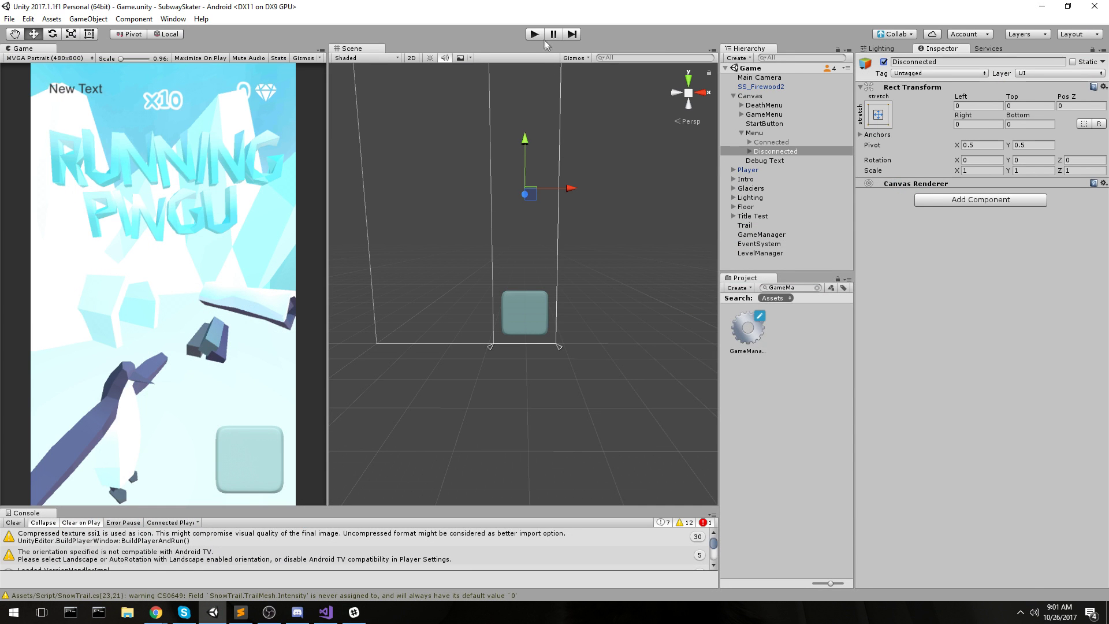
{"action": "left_click", "coordinate": [533, 34]}
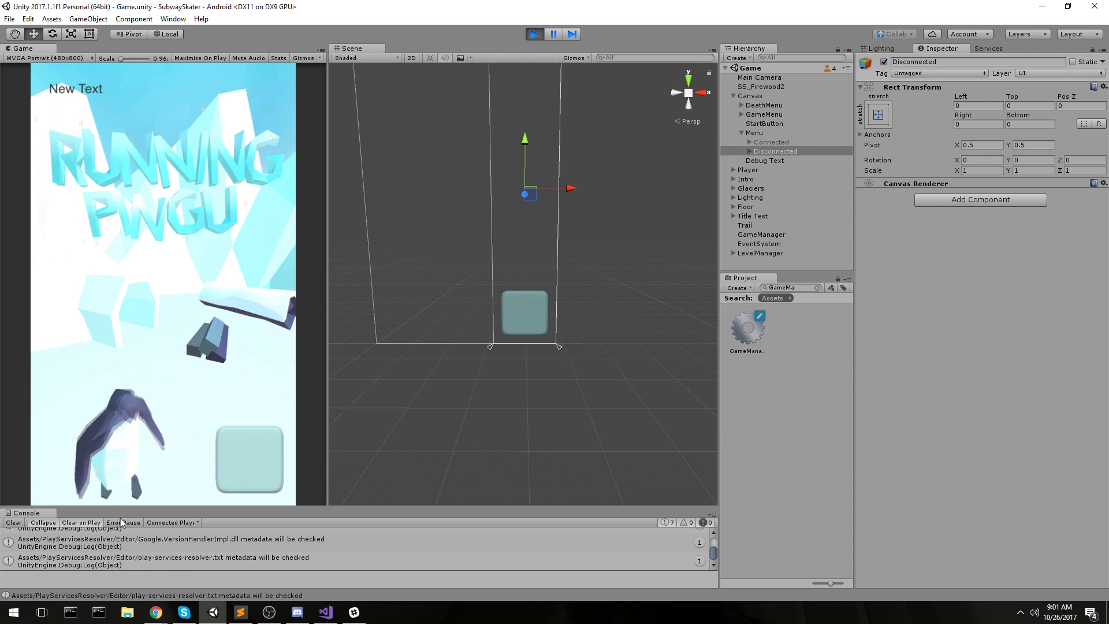
{"action": "left_click_drag", "start_coordinate": [122, 508], "coordinate": [127, 419]}
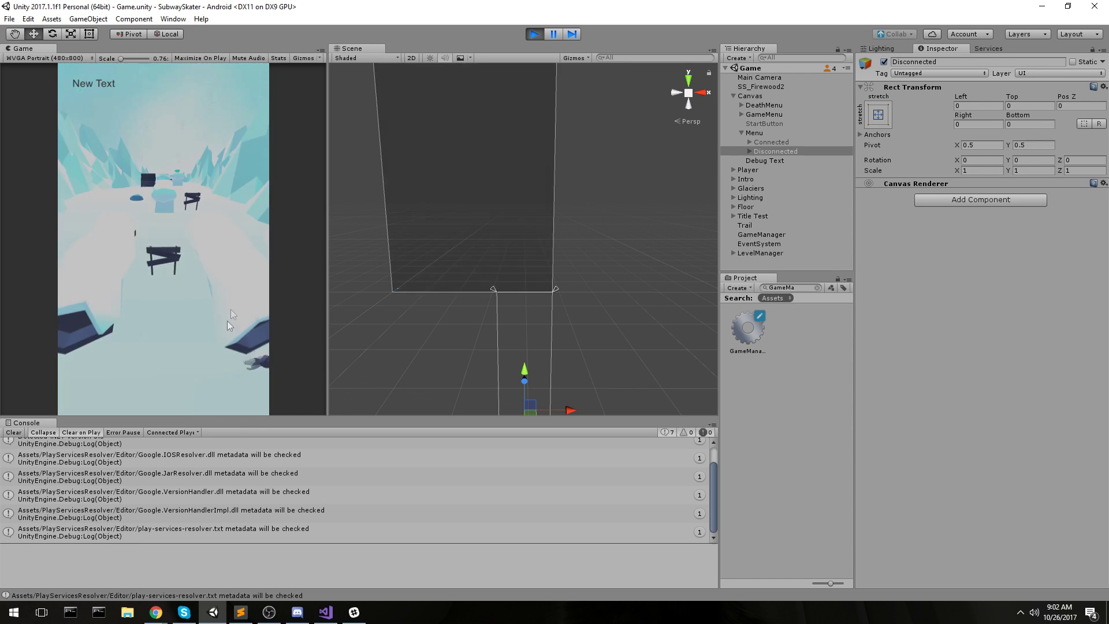
{"action": "left_click", "coordinate": [164, 324]}
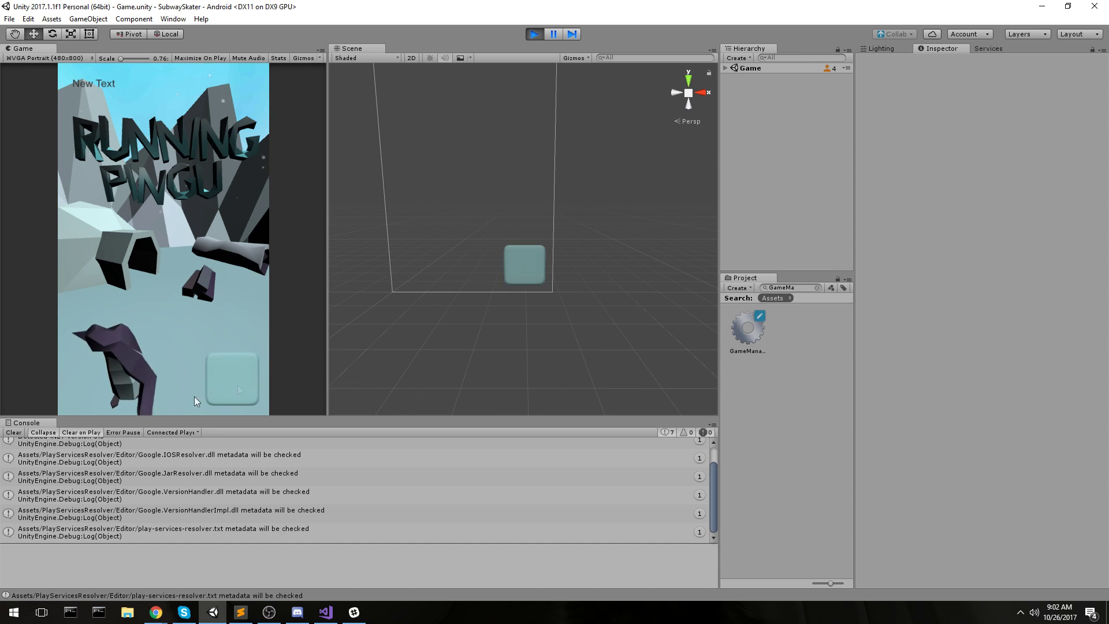
Clear the Console messages and stop Play mode.
{"action": "left_click", "coordinate": [13, 432]}
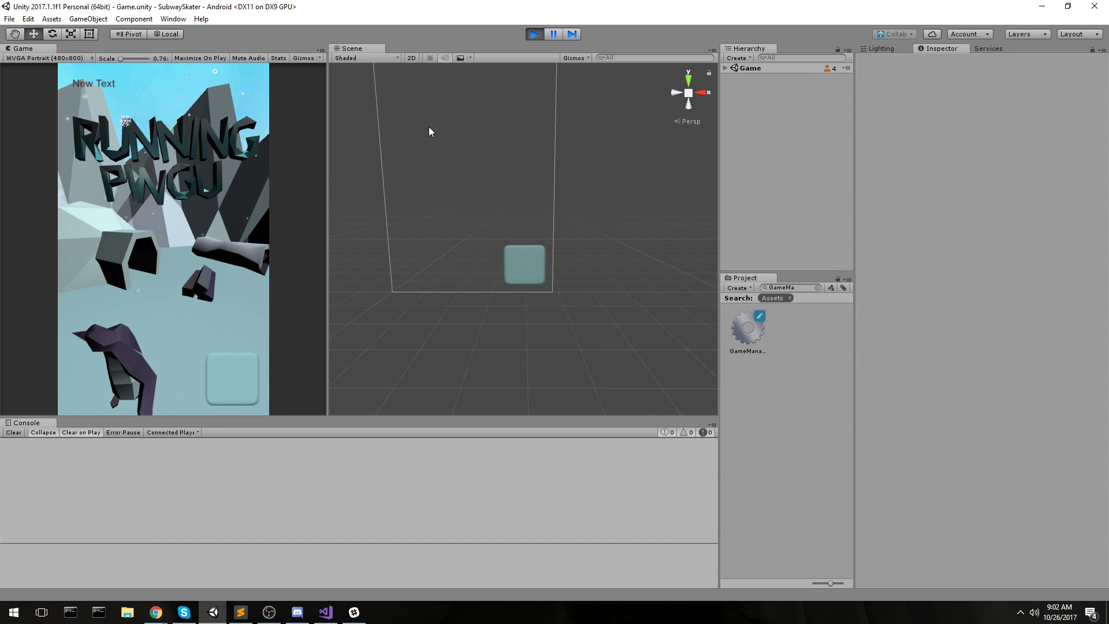
{"action": "left_click", "coordinate": [539, 34]}
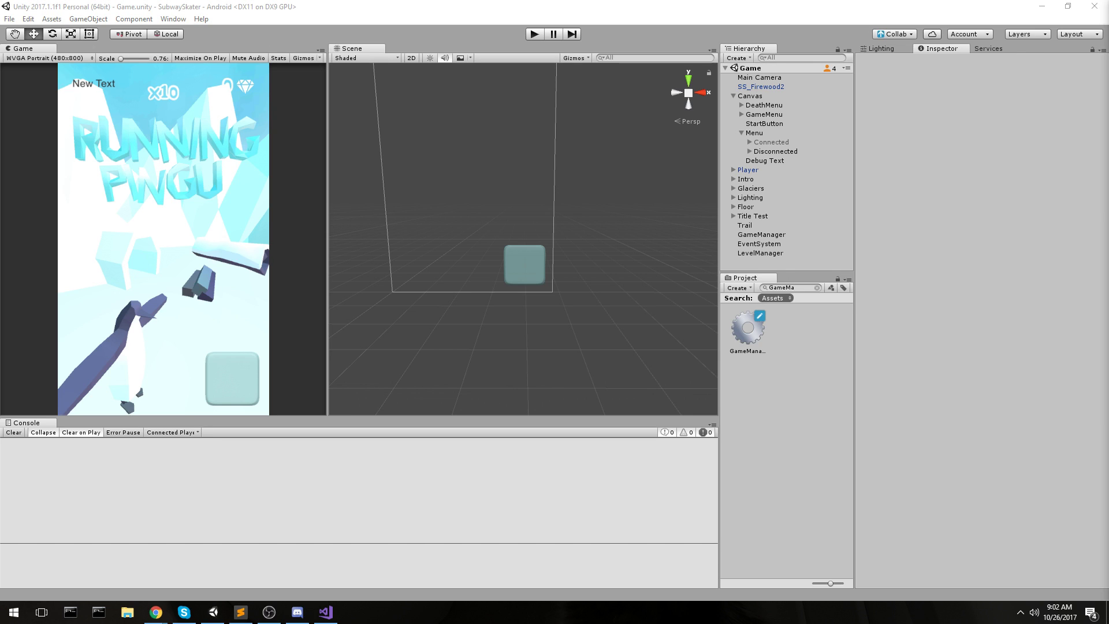
{"action": "left_click", "coordinate": [402, 527]}
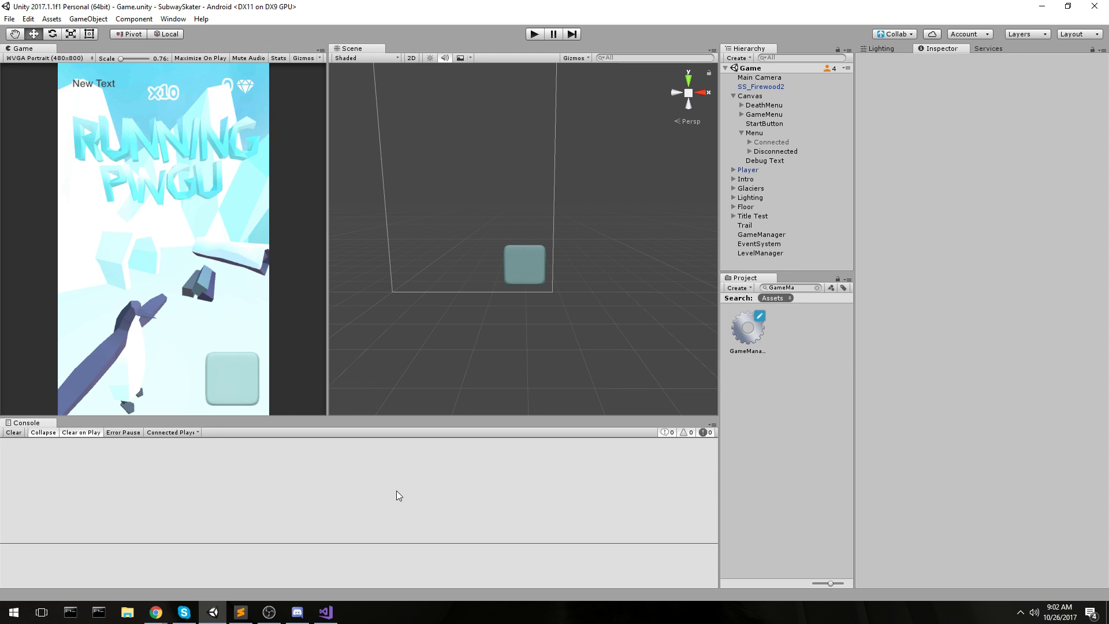
Switch to the Chrome windows and open the published Running Pingu! game from the Play Console's Game services list.
{"action": "left_click", "coordinate": [269, 612]}
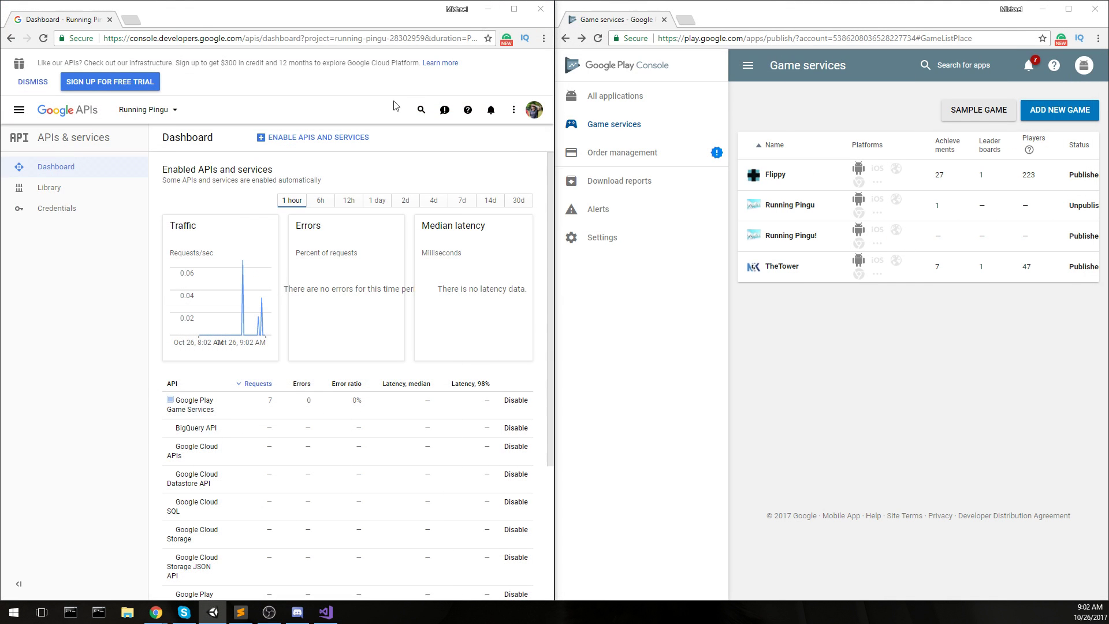
{"action": "left_click", "coordinate": [326, 29]}
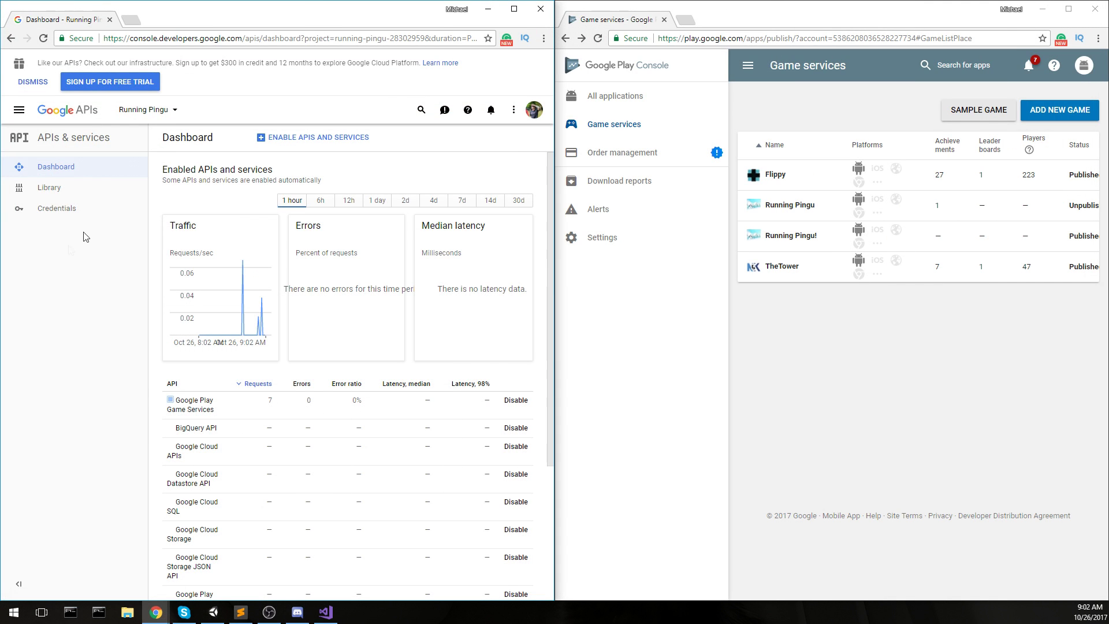
{"action": "left_click", "coordinate": [304, 39]}
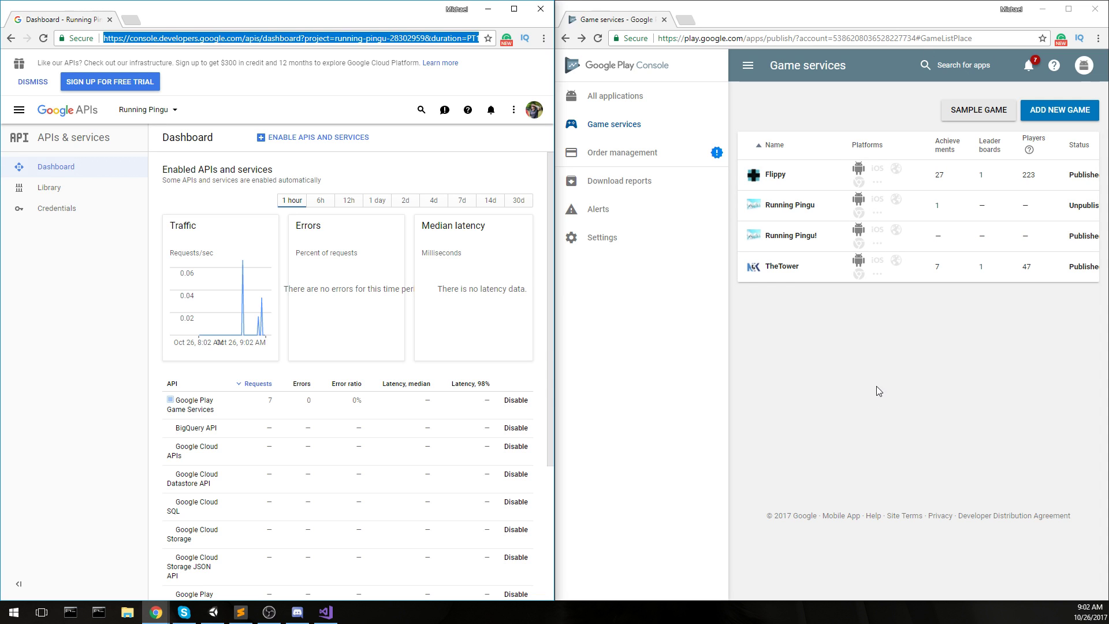
{"action": "left_click", "coordinate": [761, 296]}
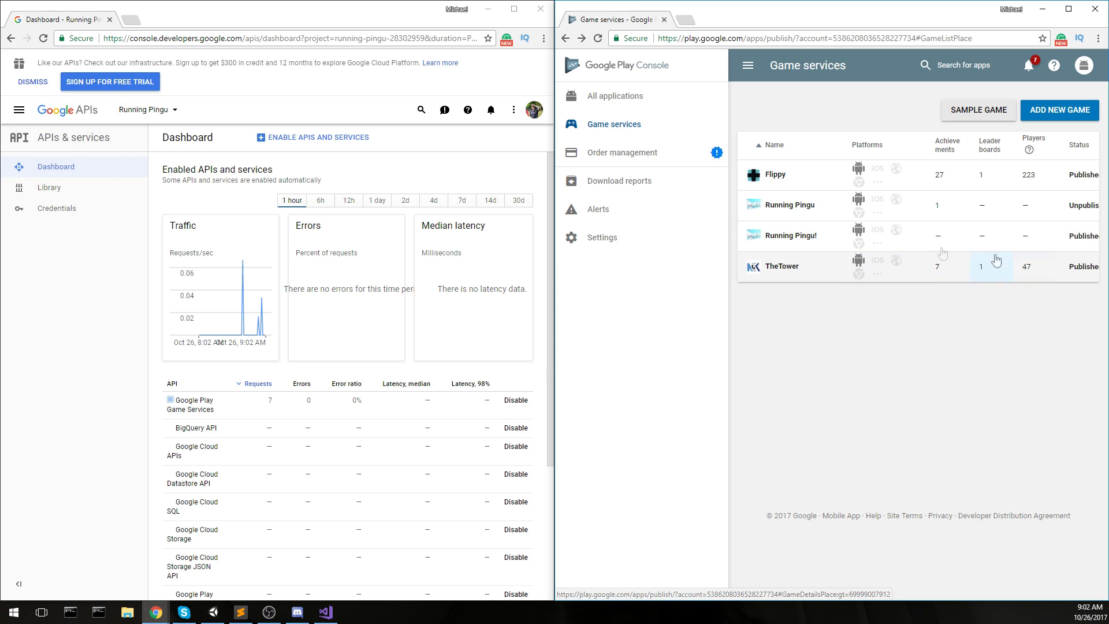
{"action": "left_click", "coordinate": [822, 252]}
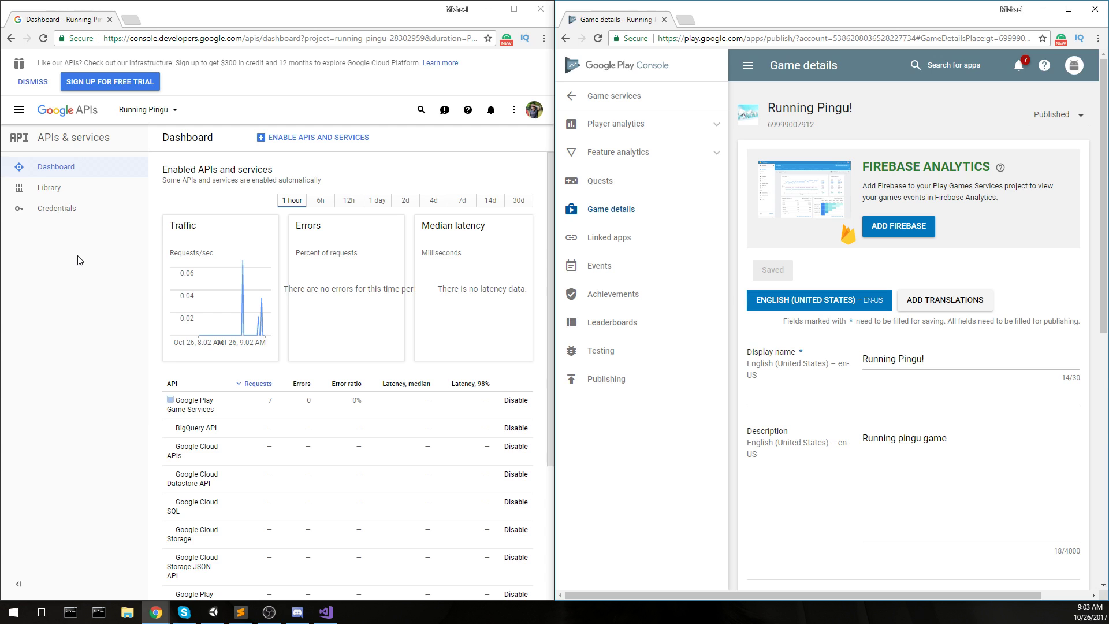
{"action": "left_click", "coordinate": [257, 38]}
{"action": "left_click", "coordinate": [255, 37]}
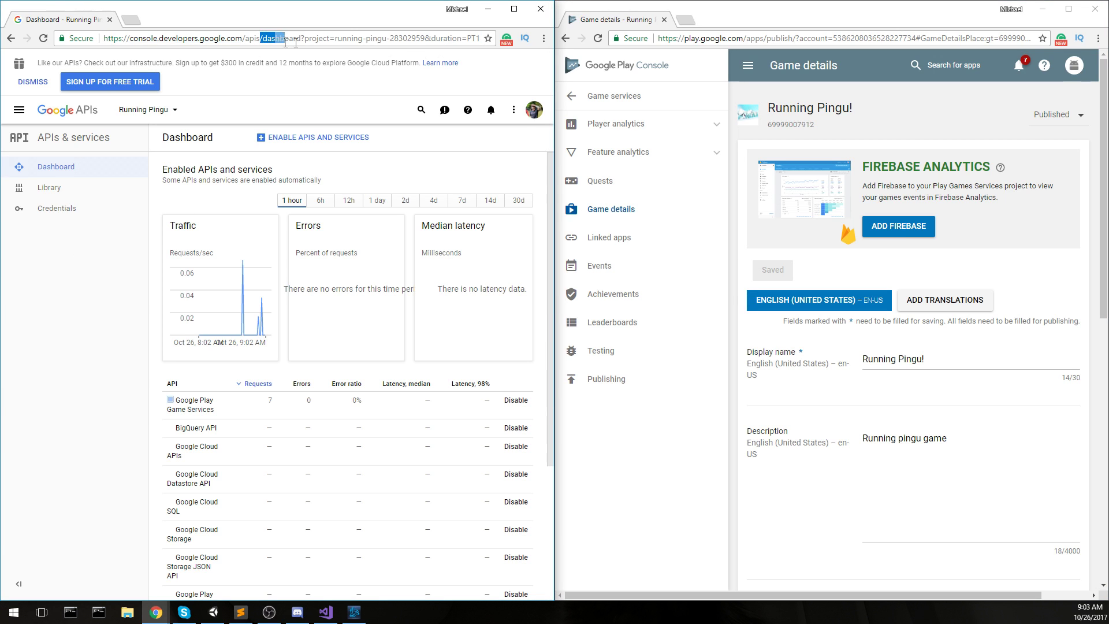
{"action": "key", "text": "shift+End"}
{"action": "key", "text": "Delete"}
{"action": "left_click_drag", "start_coordinate": [231, 38], "coordinate": [32, 31]}
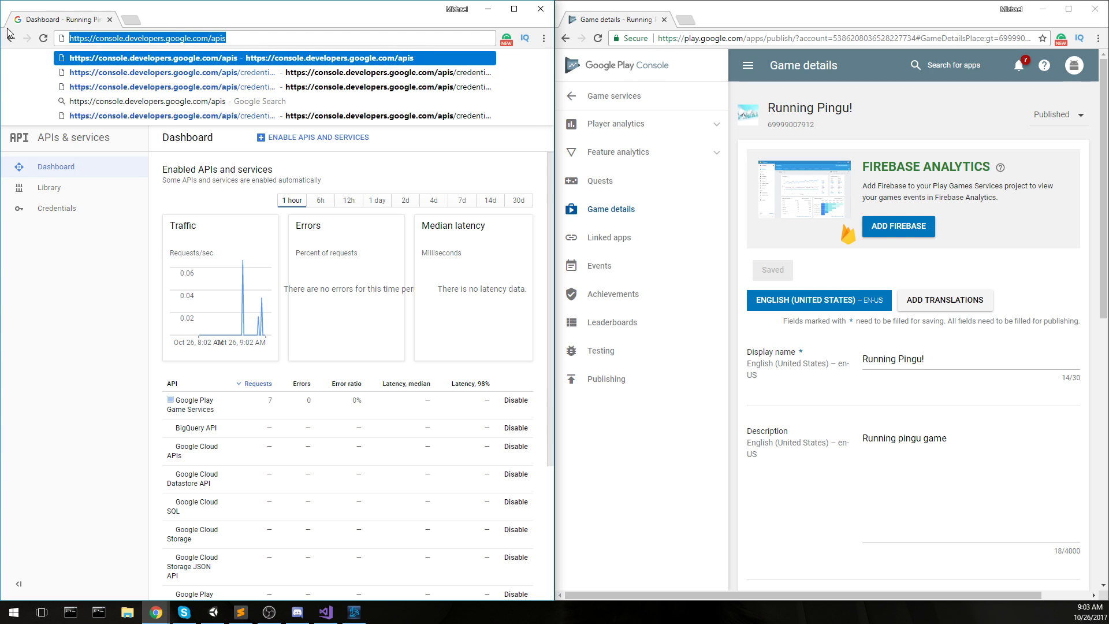
{"action": "key", "text": "Return"}
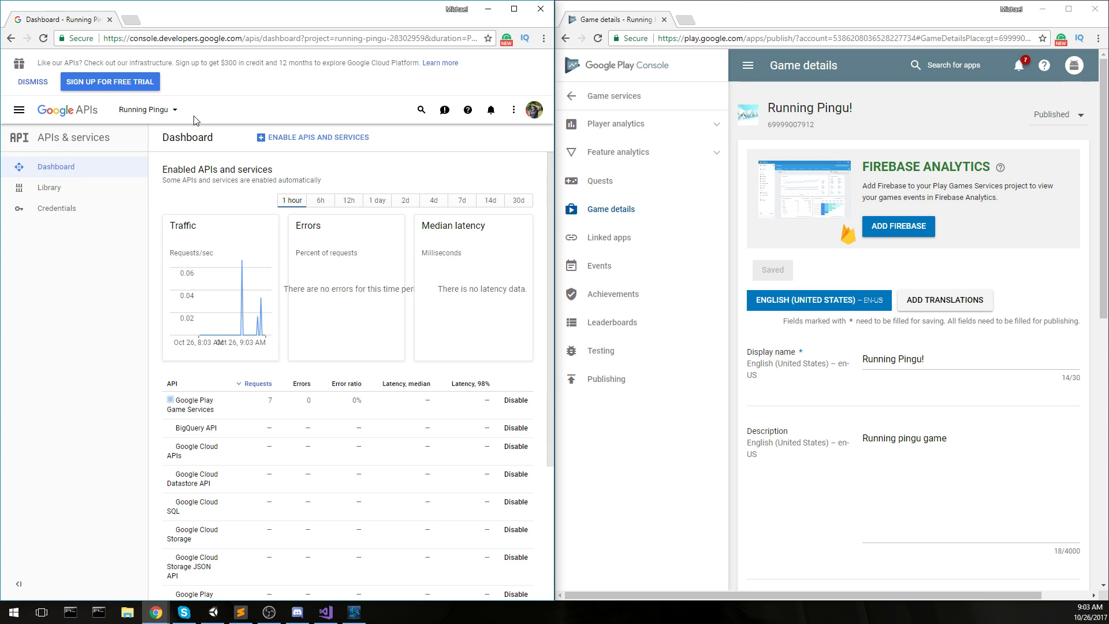
Choose the Running Pingu project from the list of all Google API projects and show the game's linked apps in Play Console.
{"action": "left_click", "coordinate": [149, 110]}
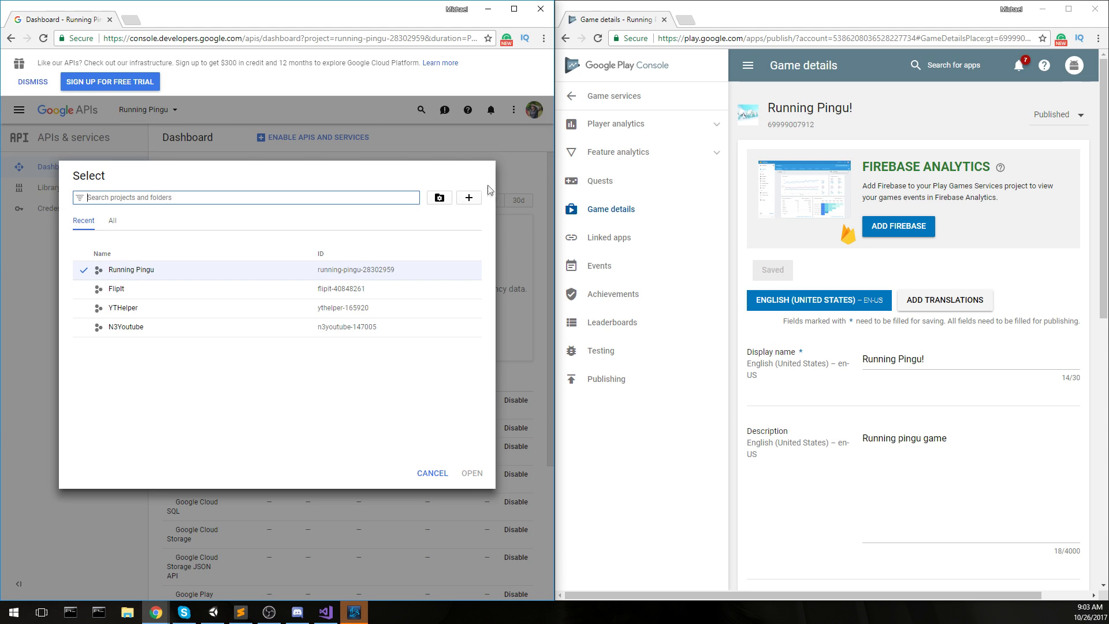
{"action": "left_click", "coordinate": [427, 476]}
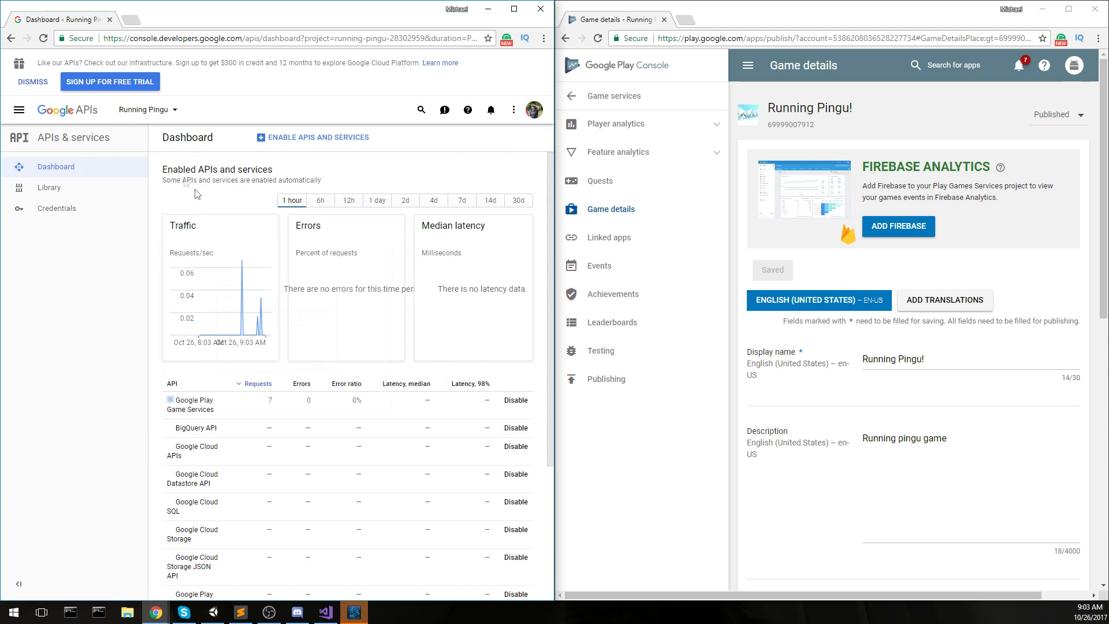
{"action": "left_click", "coordinate": [171, 111]}
{"action": "left_click", "coordinate": [112, 220]}
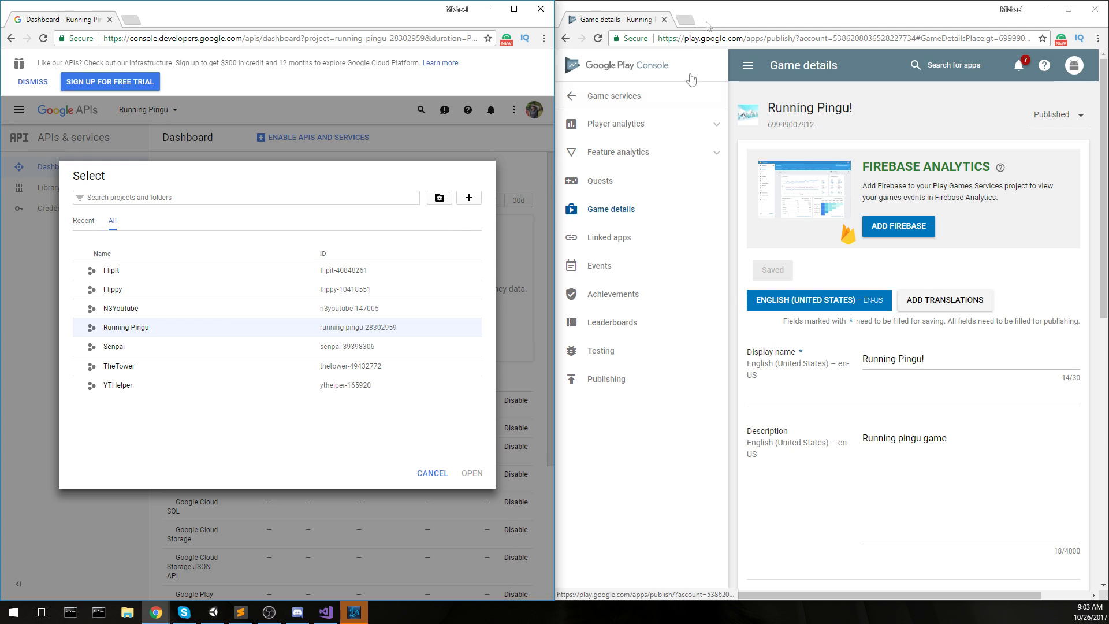
{"action": "left_click", "coordinate": [645, 246]}
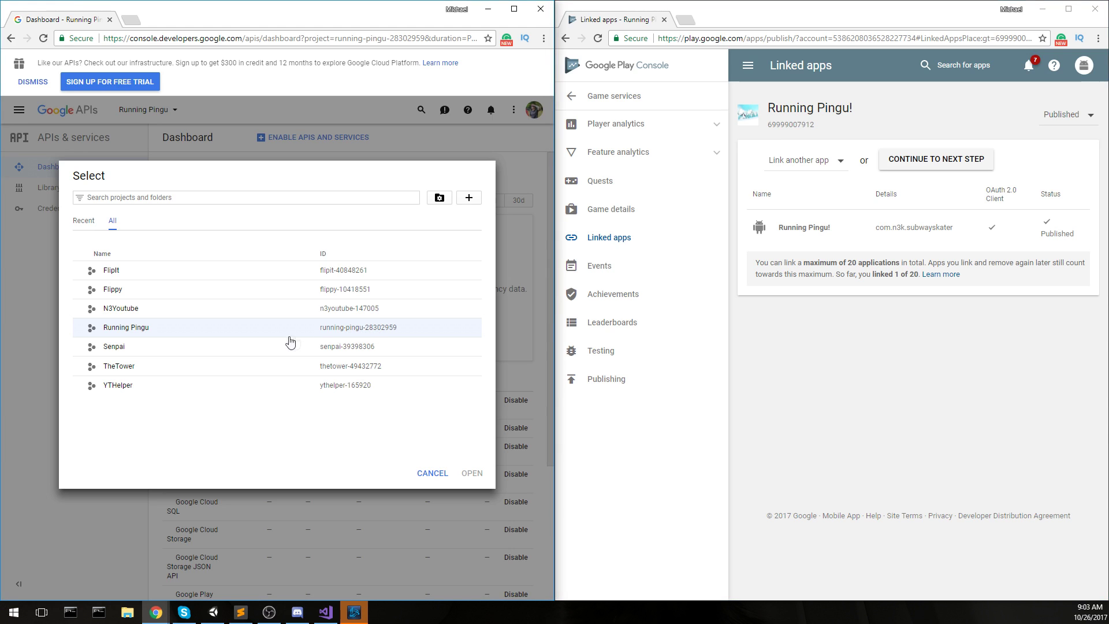
{"action": "left_click", "coordinate": [127, 328]}
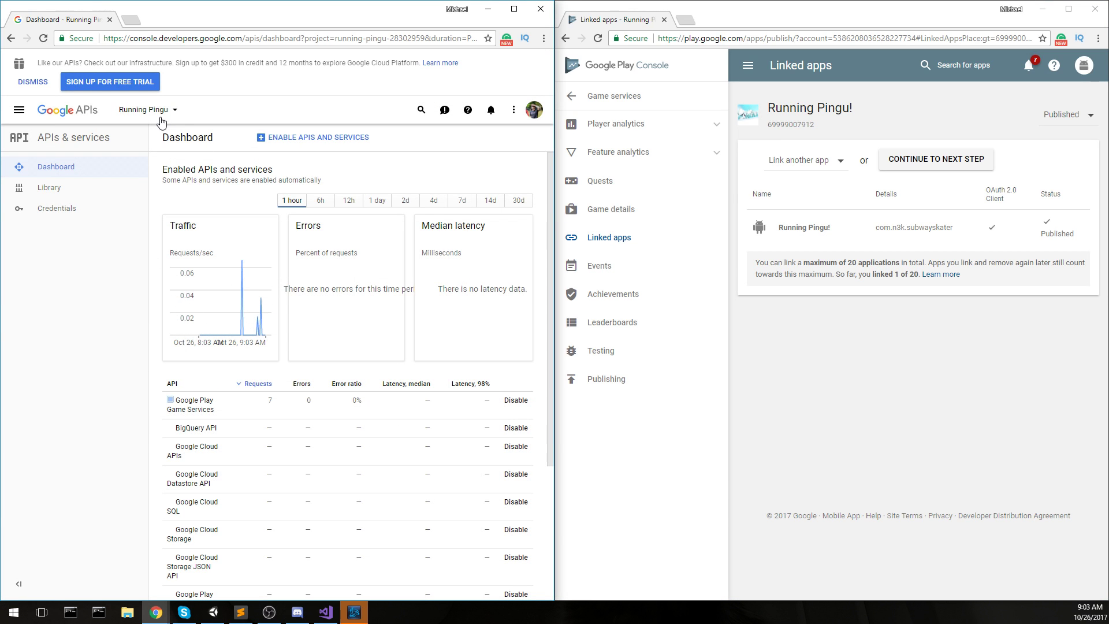
Open the Running Pingu! OAuth client from the API credentials and examine its signing-certificate fingerprint and package name.
{"action": "left_click", "coordinate": [71, 209]}
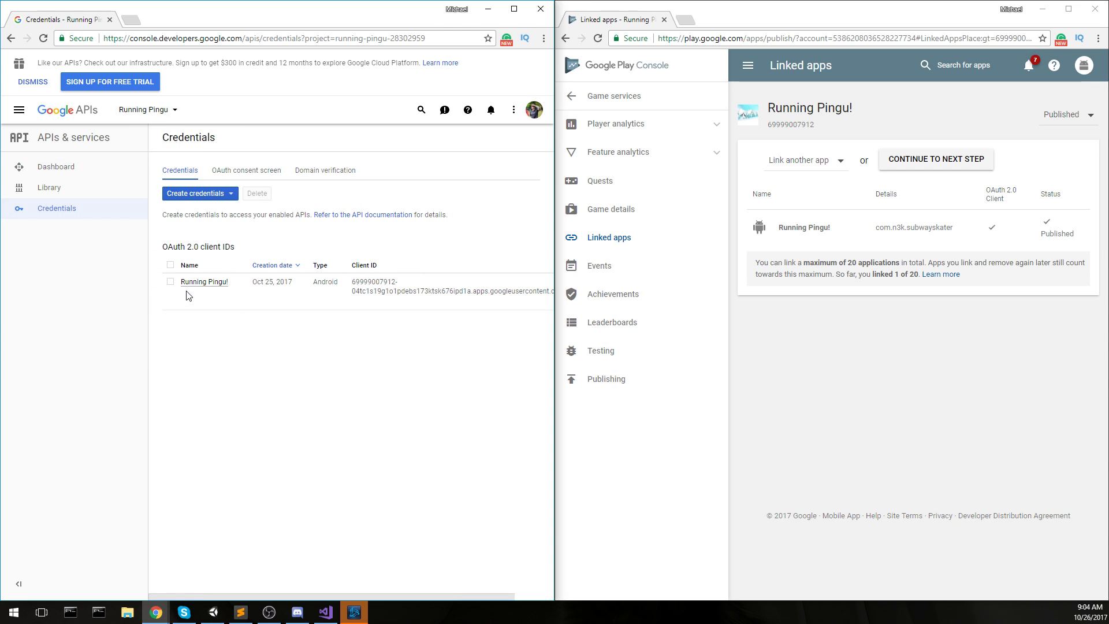
{"action": "left_click", "coordinate": [217, 282]}
{"action": "left_click_drag", "start_coordinate": [382, 308], "coordinate": [159, 309]}
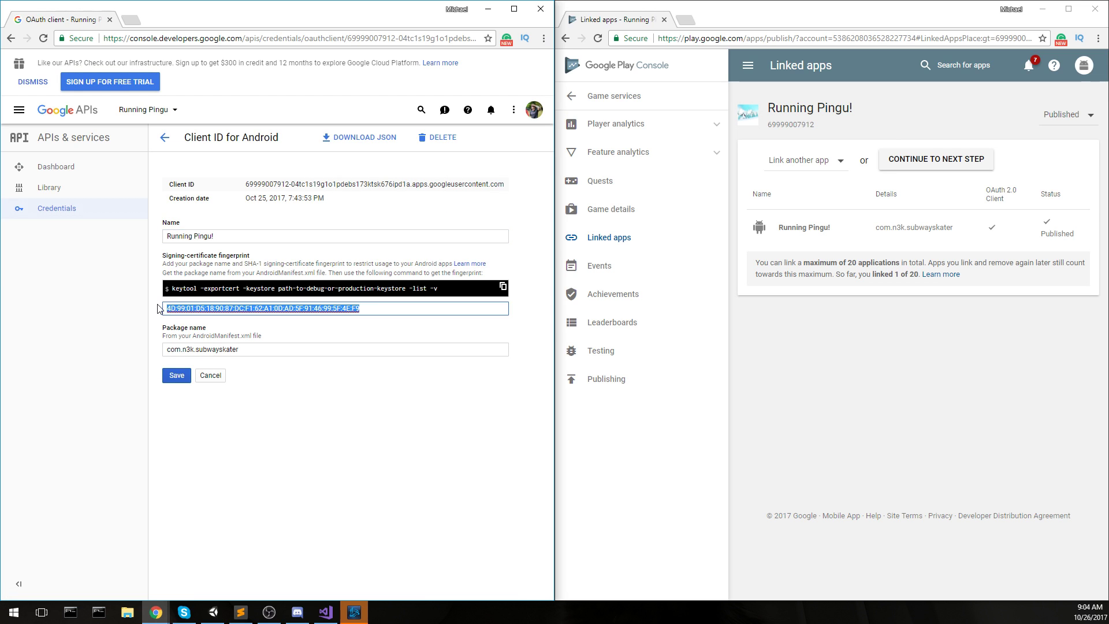
{"action": "left_click_drag", "start_coordinate": [378, 308], "coordinate": [117, 303]}
{"action": "left_click", "coordinate": [256, 382]}
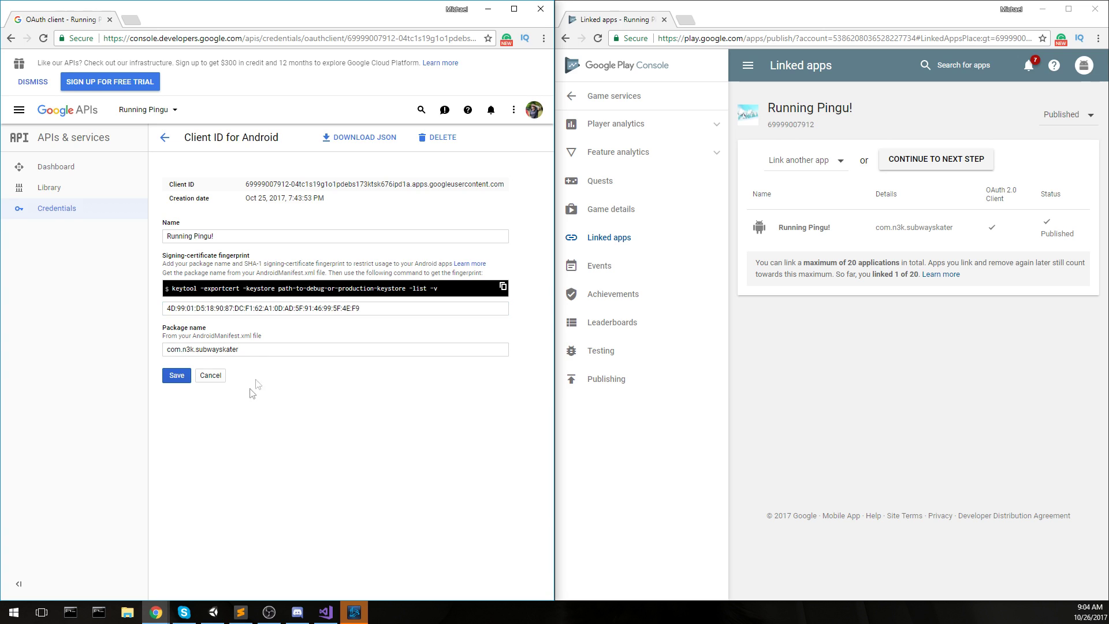
{"action": "left_click_drag", "start_coordinate": [256, 353], "coordinate": [130, 358]}
{"action": "left_click_drag", "start_coordinate": [260, 350], "coordinate": [6, 354]}
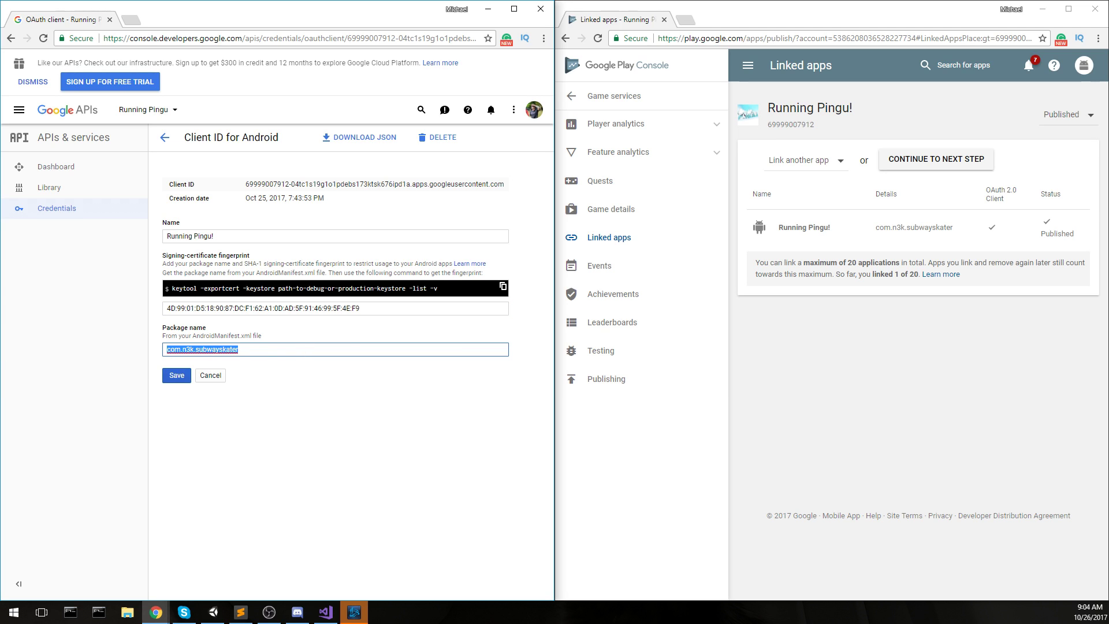
Switch to the SubwaySkater project in Unity and open the Android Player Settings from its Build Settings.
{"action": "left_click", "coordinate": [268, 611]}
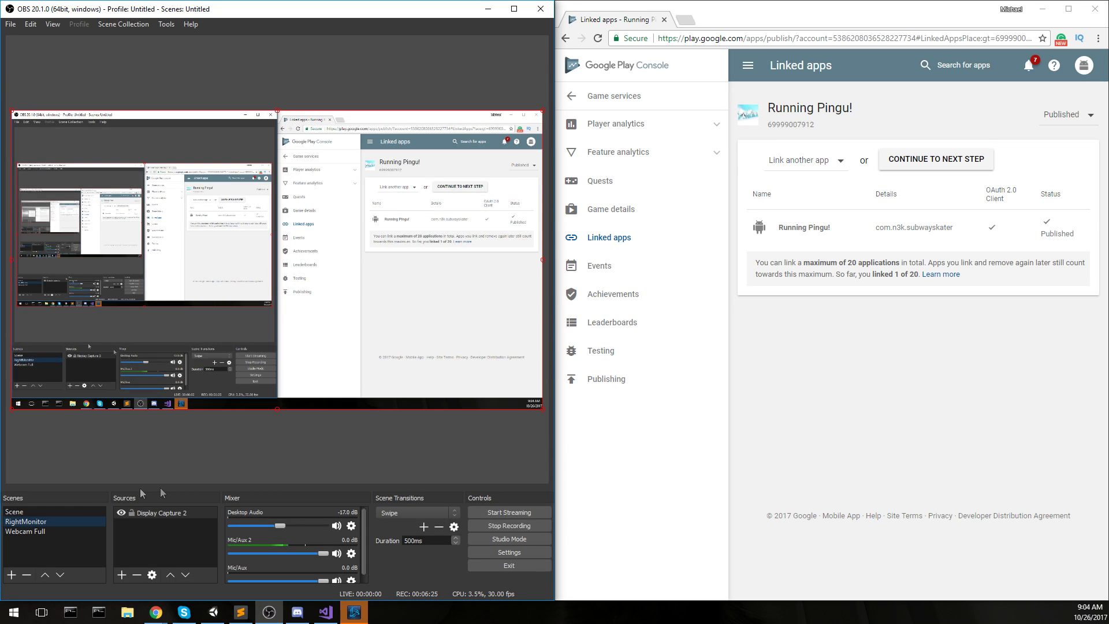
{"action": "left_click", "coordinate": [45, 523]}
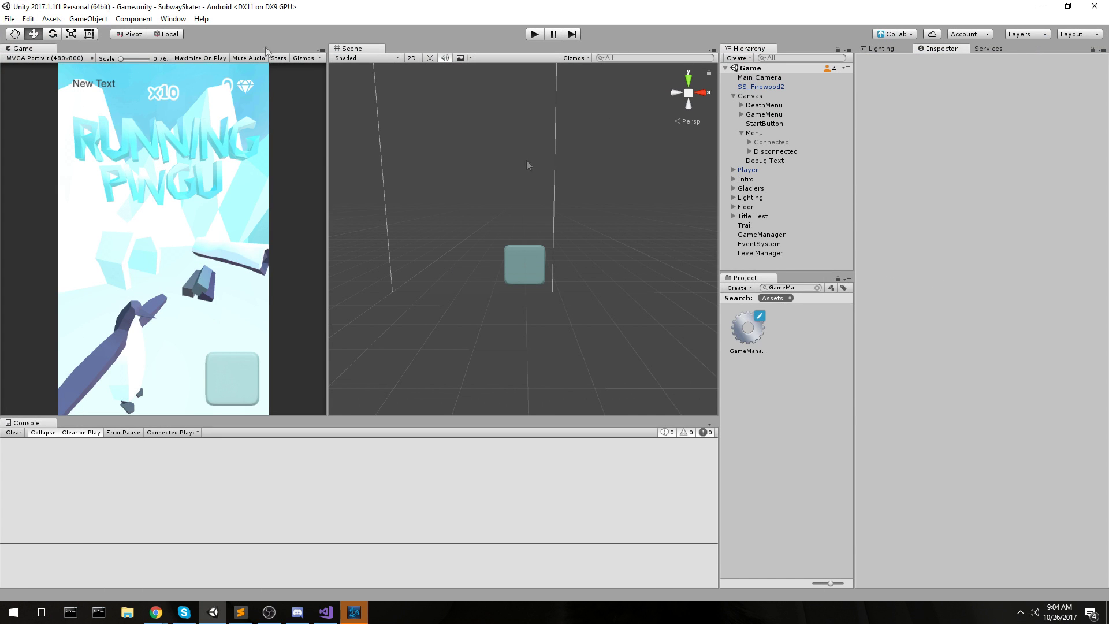
{"action": "left_click", "coordinate": [4, 19]}
{"action": "left_click", "coordinate": [35, 133]}
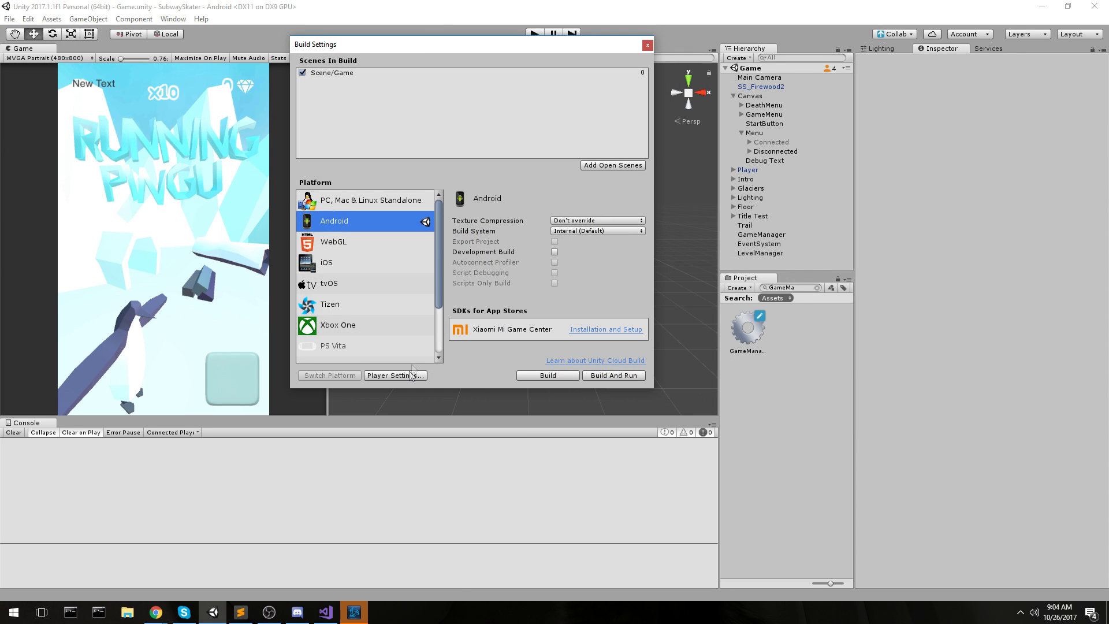
{"action": "left_click", "coordinate": [414, 375]}
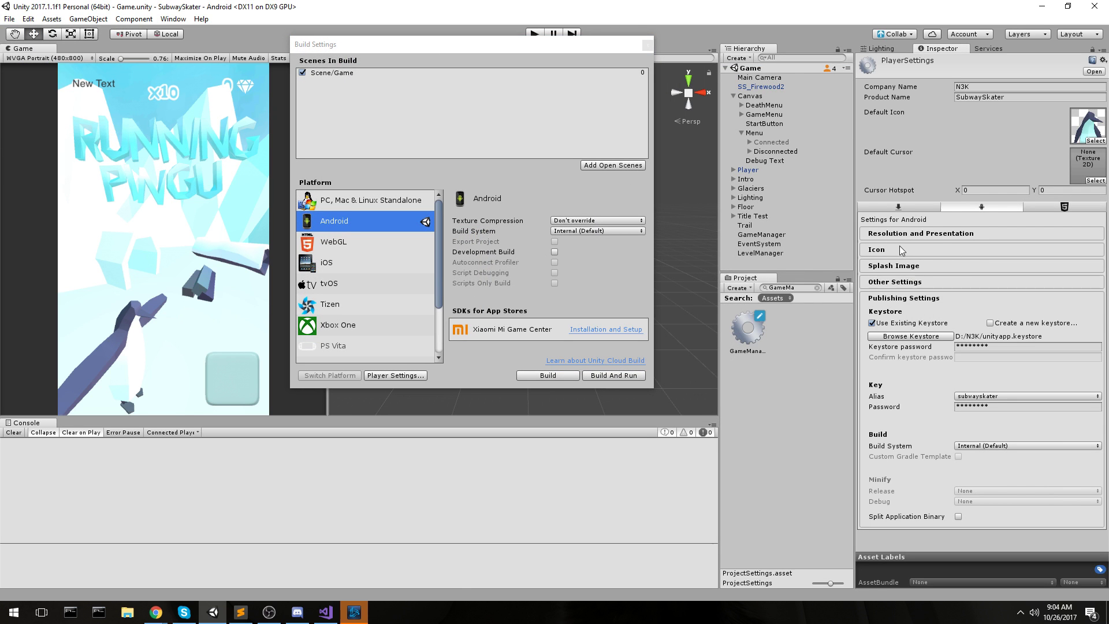
Check the Package Name under Identification in the Android Other Settings, and close the Build Settings.
{"action": "left_click", "coordinate": [913, 234]}
{"action": "left_click", "coordinate": [990, 346]}
{"action": "scroll", "coordinate": [939, 404], "scroll_direction": "down", "scroll_amount": 3}
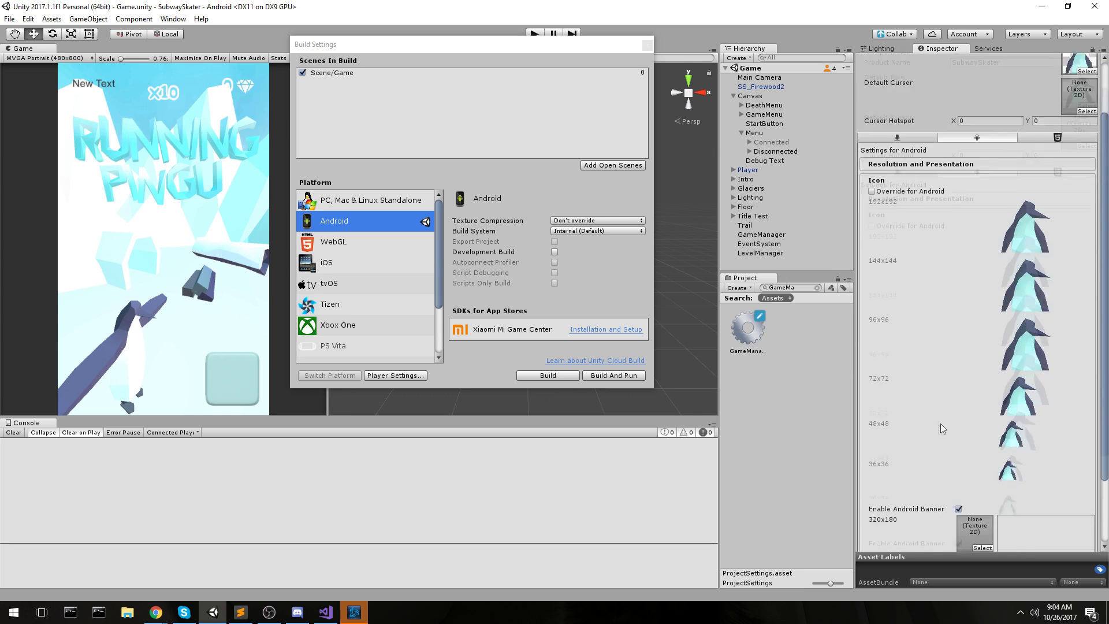
{"action": "left_click", "coordinate": [921, 531]}
{"action": "scroll", "coordinate": [921, 520], "scroll_direction": "down", "scroll_amount": 10}
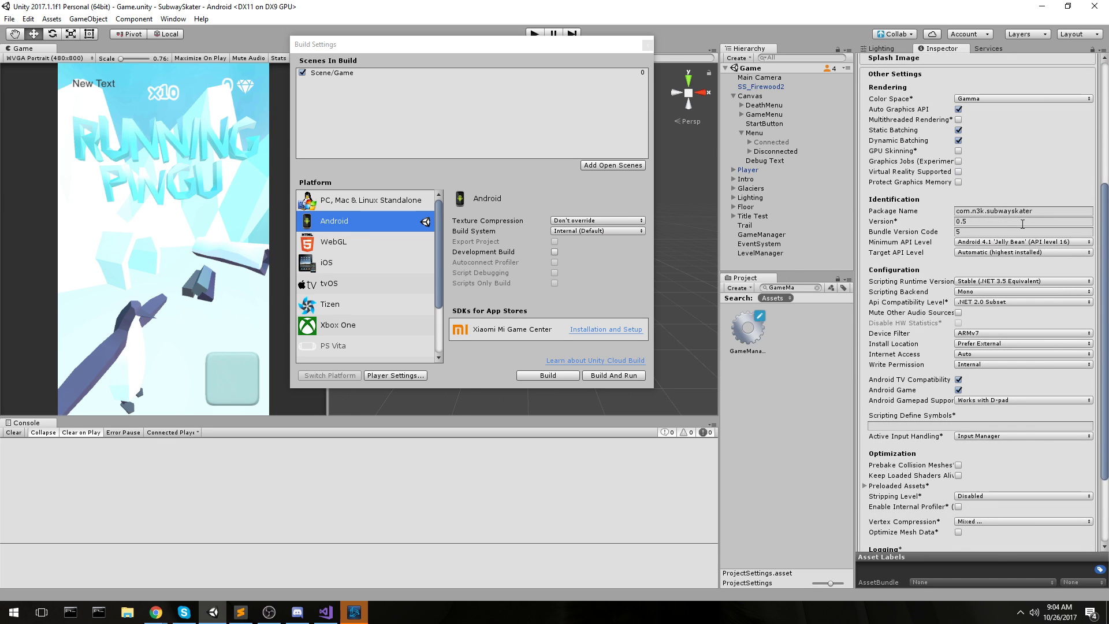
{"action": "left_click", "coordinate": [875, 211]}
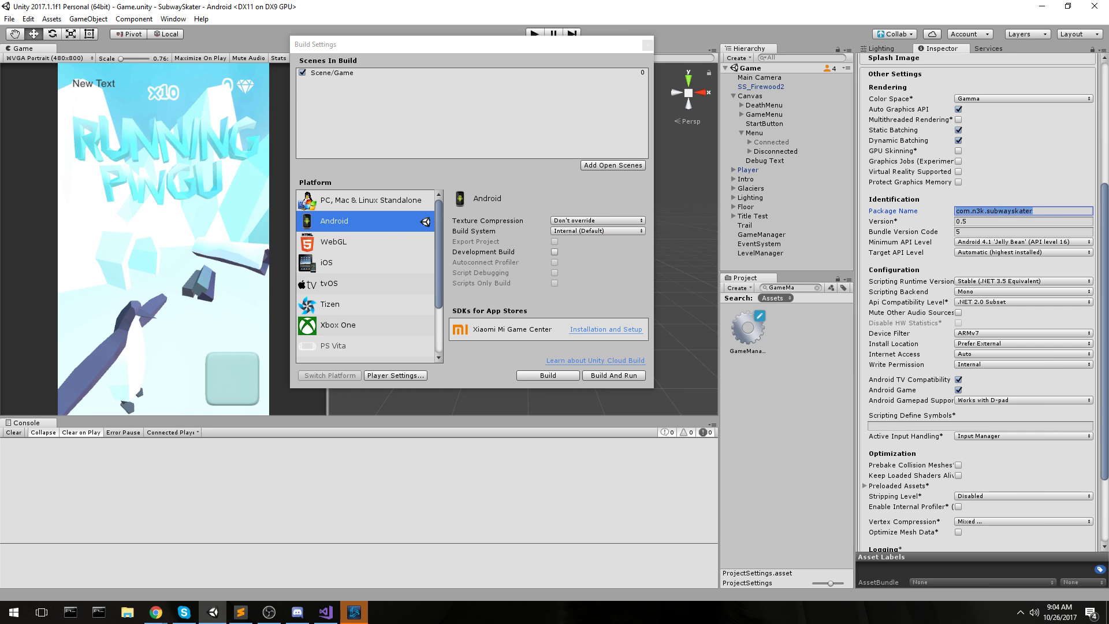
{"action": "key", "text": "Escape"}
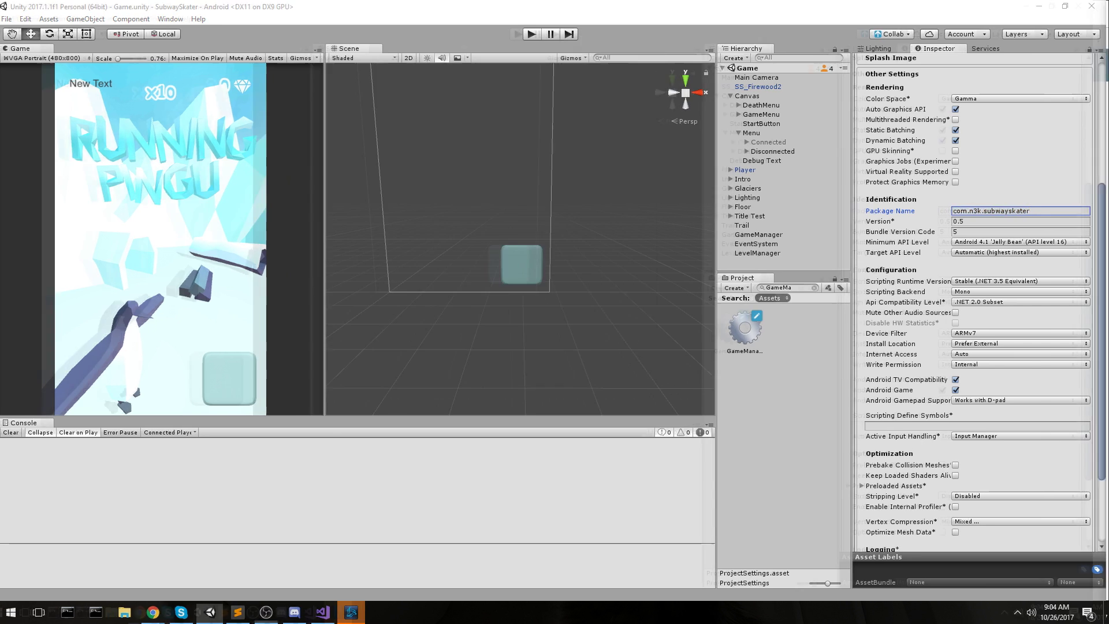
Return to Chrome and examine the signing-certificate fingerprint of the Running Pingu! OAuth client.
{"action": "key", "text": "alt+Tab"}
{"action": "left_click", "coordinate": [485, 9]}
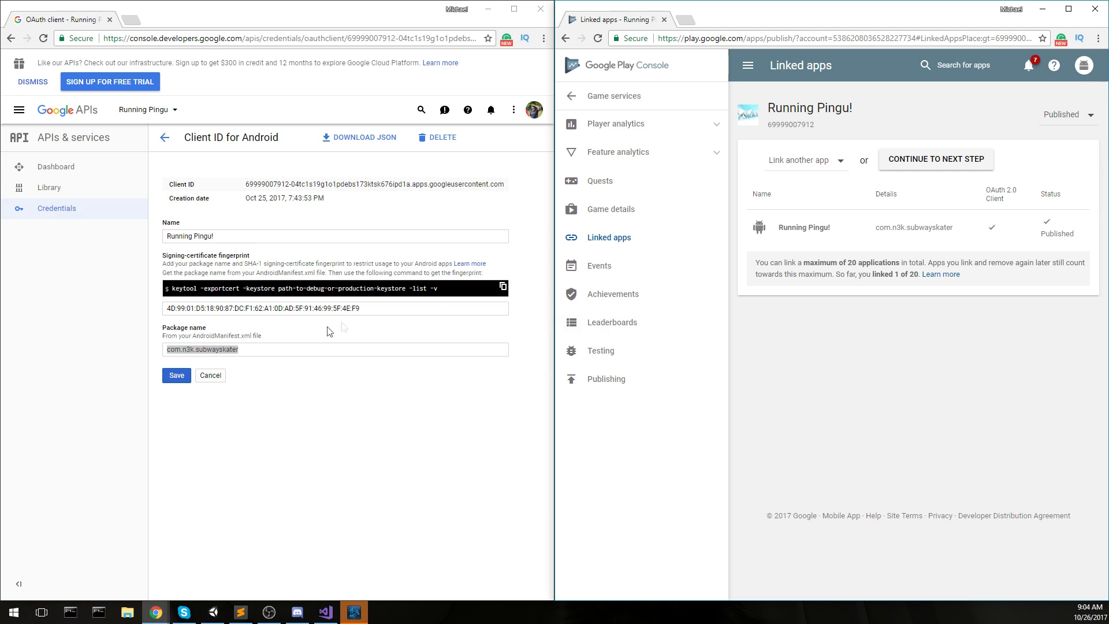
{"action": "left_click_drag", "start_coordinate": [383, 310], "coordinate": [124, 301]}
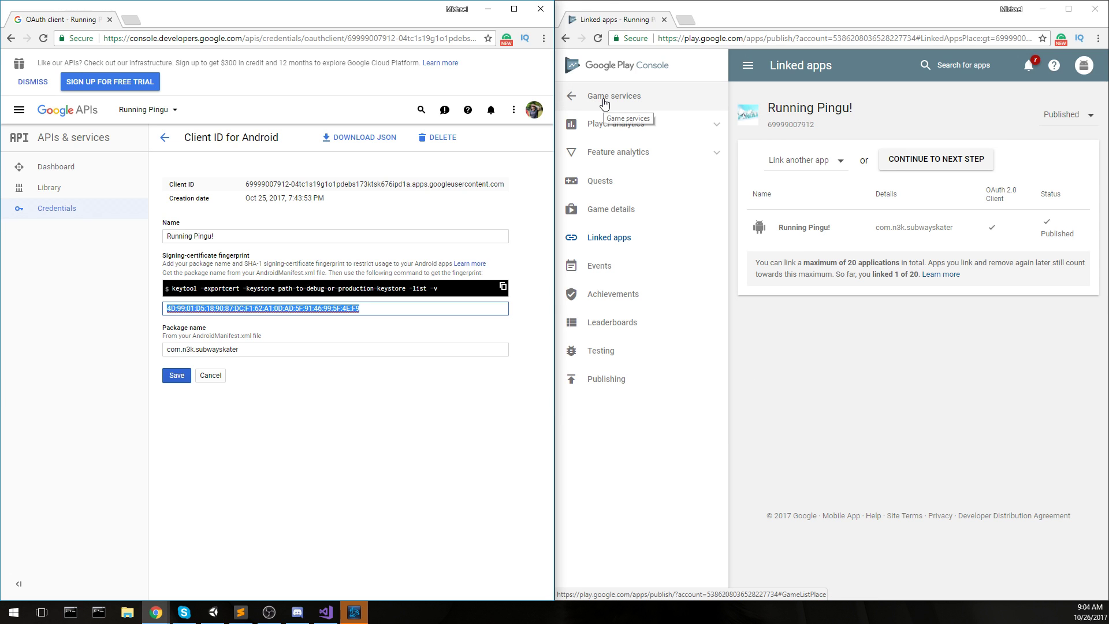
{"action": "left_click", "coordinate": [924, 359]}
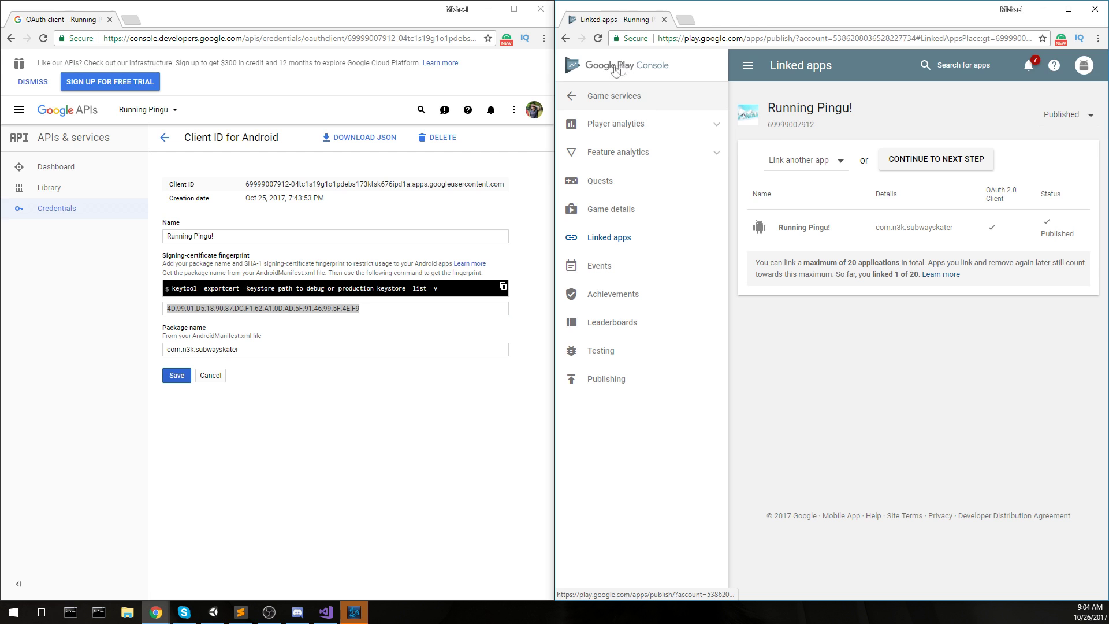
Open the Running Pingu app from all applications in Play Console and show its App signing page under Release management.
{"action": "left_click", "coordinate": [590, 102]}
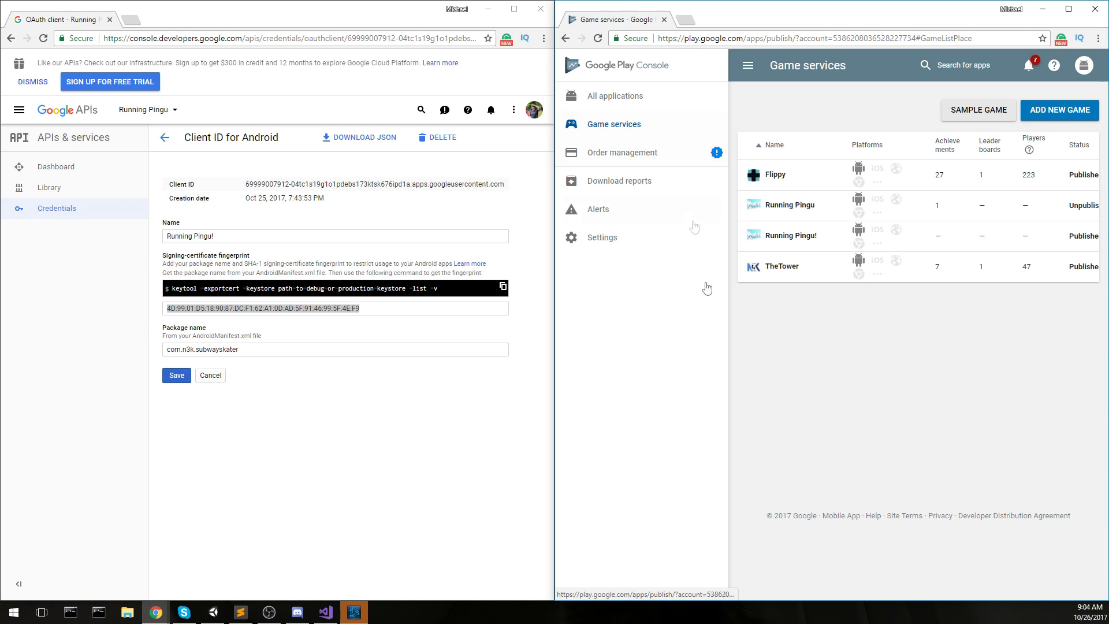
{"action": "left_click", "coordinate": [601, 96]}
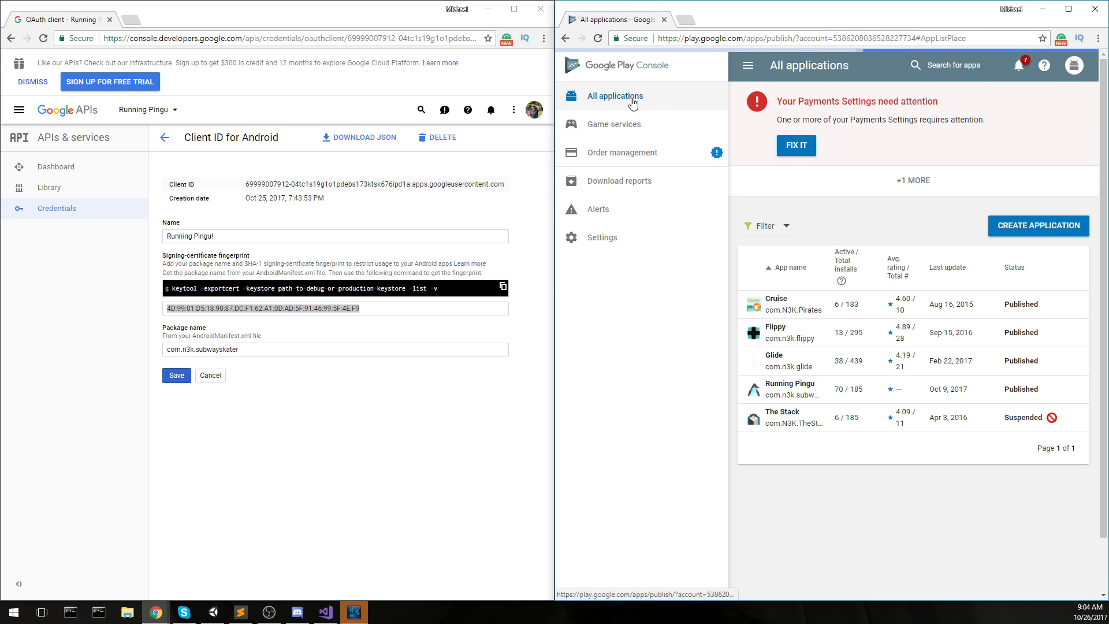
{"action": "left_click", "coordinate": [828, 395]}
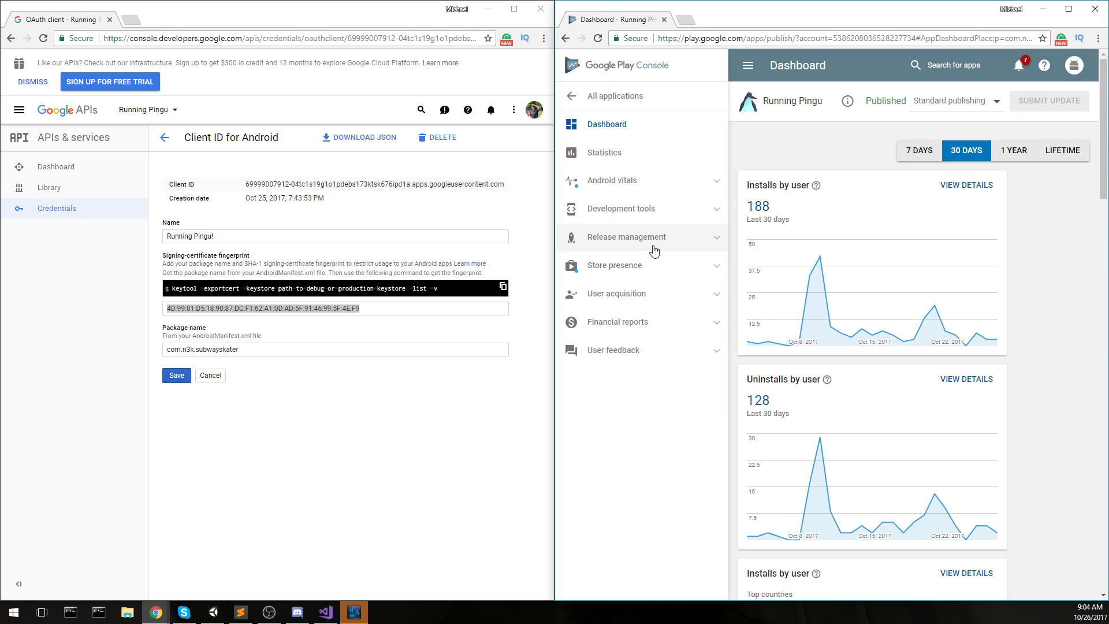
{"action": "left_click", "coordinate": [654, 243]}
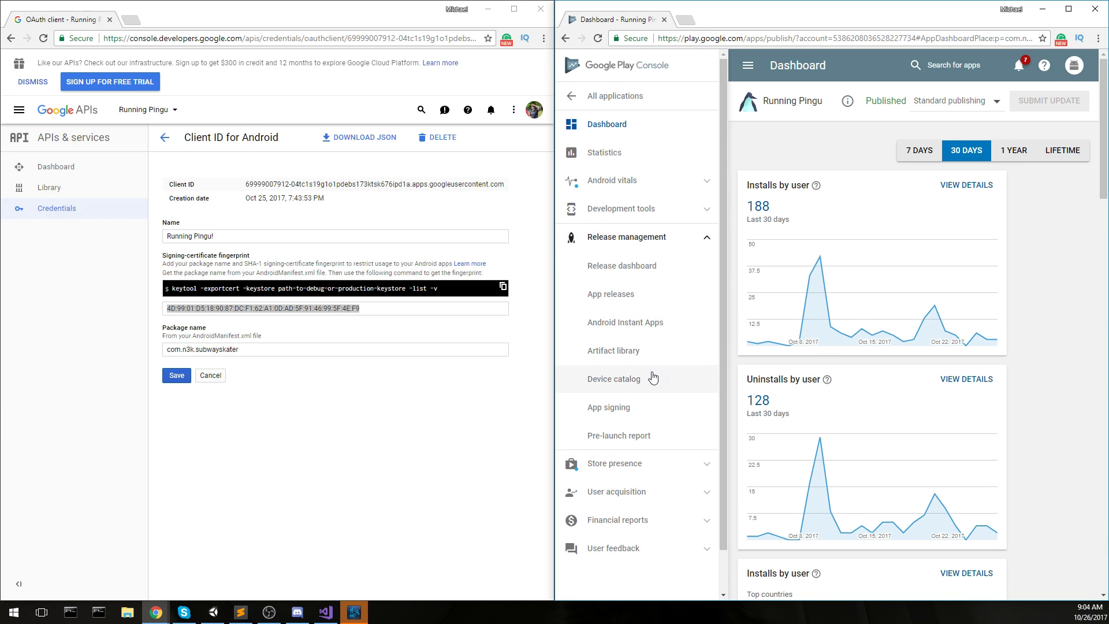
{"action": "left_click", "coordinate": [635, 406]}
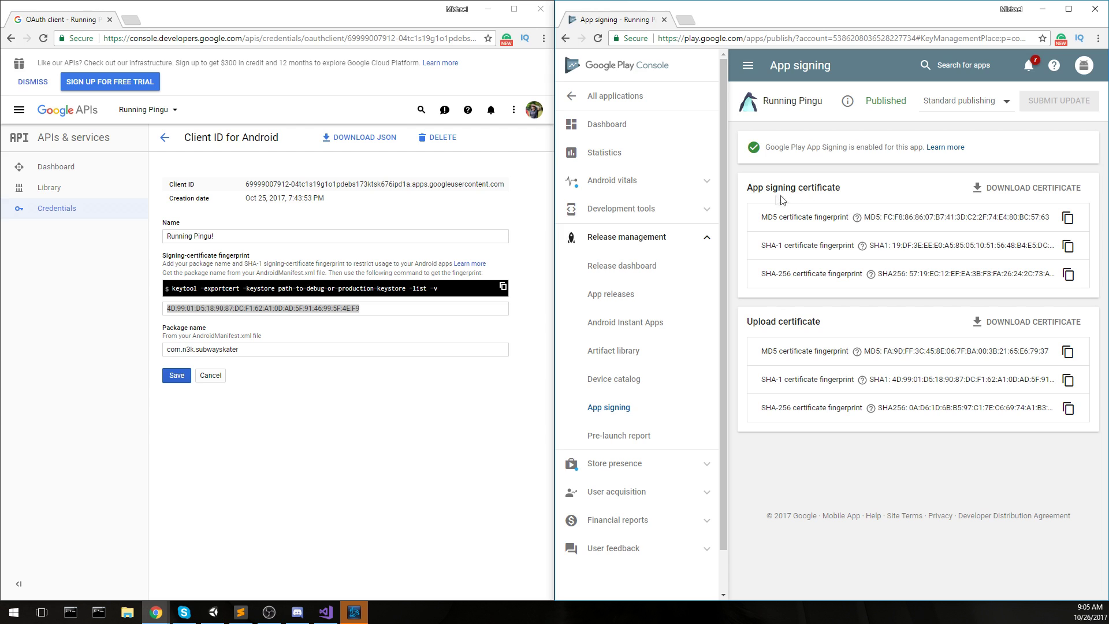
Examine the App signing certificate and Upload certificate sections on the Running Pingu App signing page.
{"action": "left_click_drag", "start_coordinate": [745, 193], "coordinate": [779, 184]}
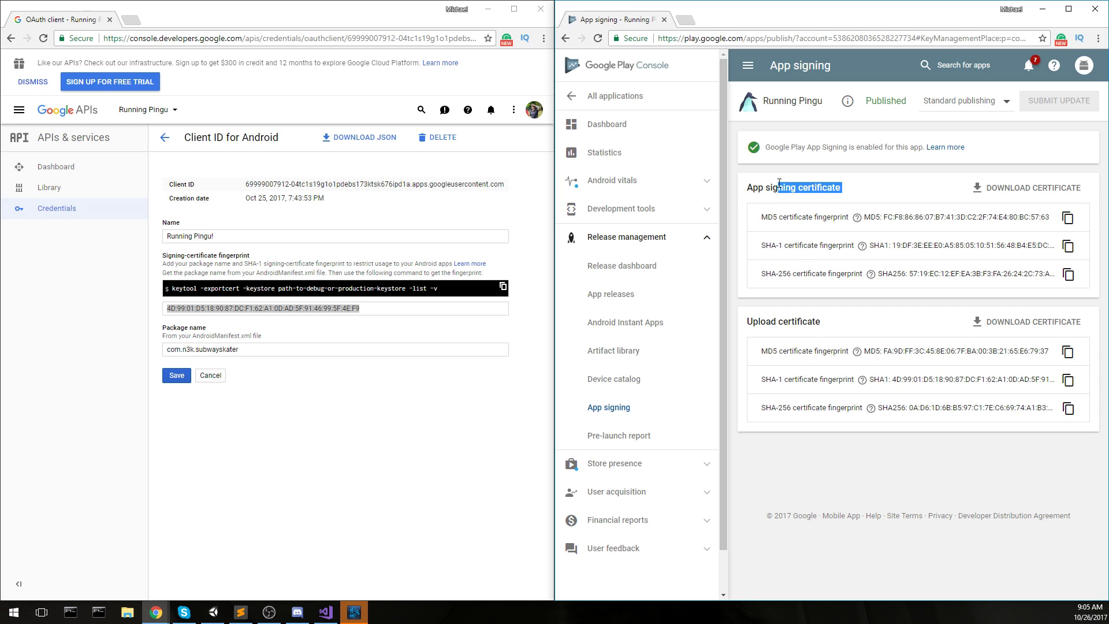
{"action": "left_click", "coordinate": [807, 337]}
{"action": "left_click", "coordinate": [356, 297]}
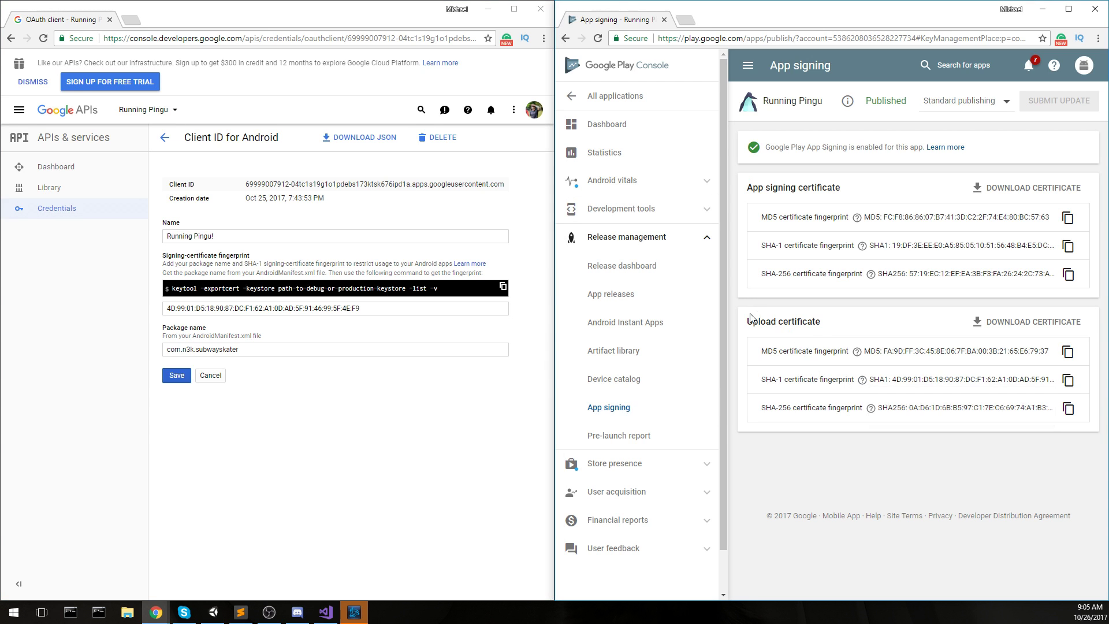
{"action": "left_click_drag", "start_coordinate": [747, 321], "coordinate": [828, 324]}
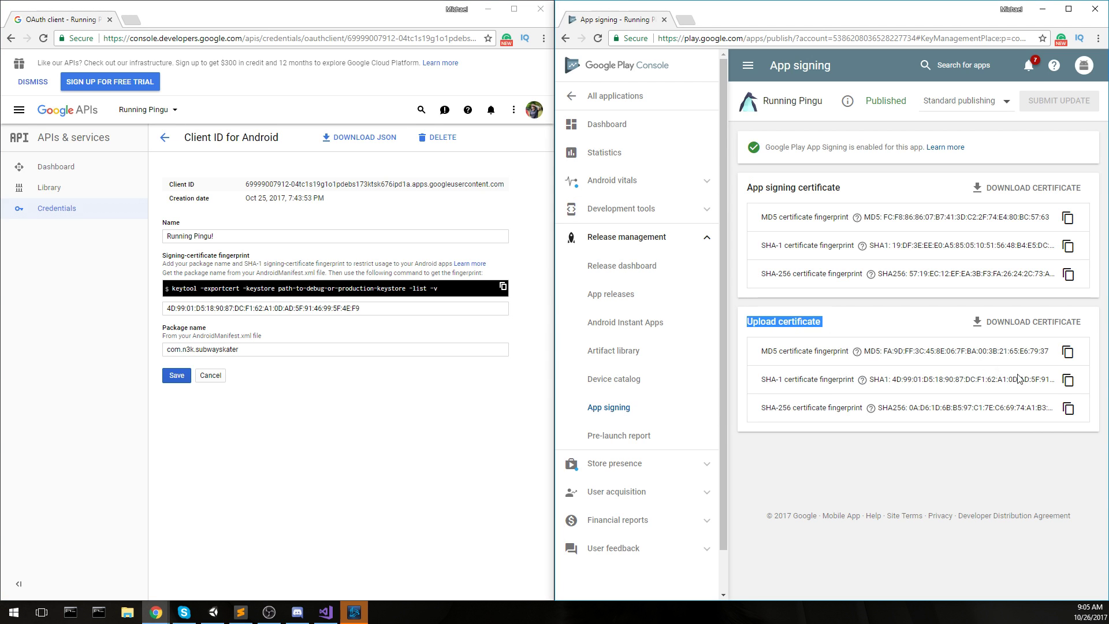
Replace the OAuth client's signing-certificate fingerprint with the upload certificate's SHA-1, leaving out the "SHA1:" prefix.
{"action": "left_click", "coordinate": [1038, 378]}
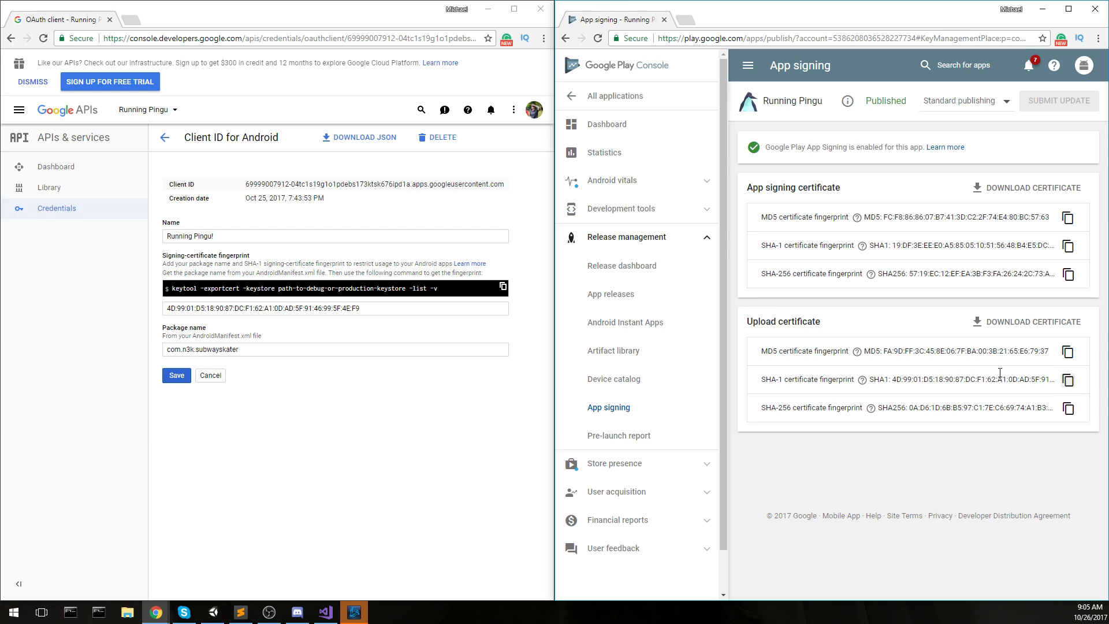
{"action": "triple_click", "coordinate": [263, 308]}
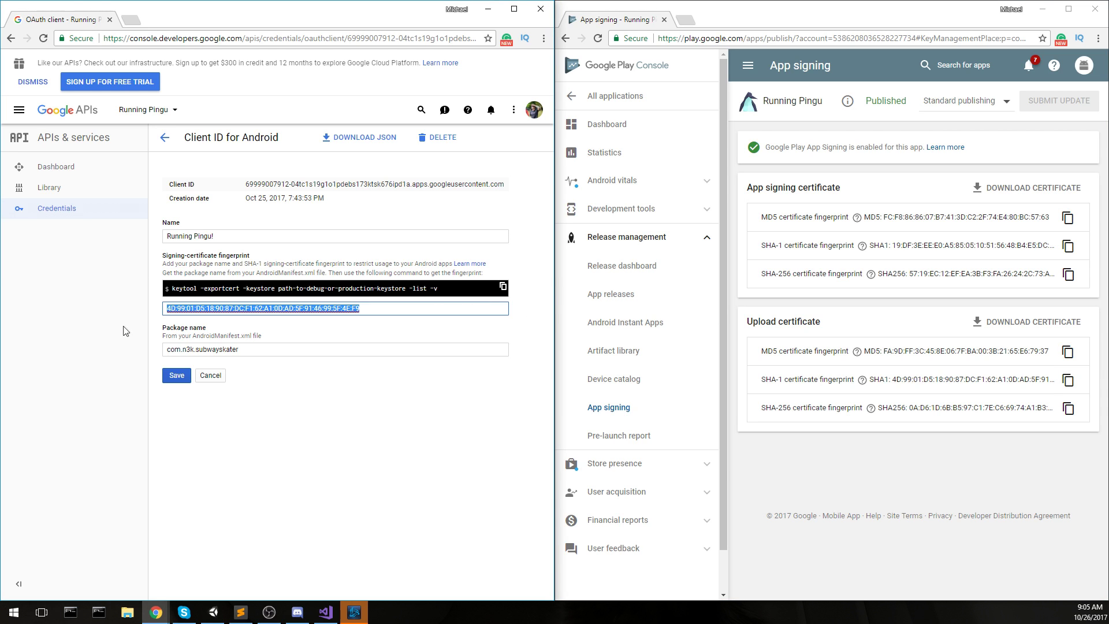
{"action": "type", "text": "SHA1: 4D:99:01:D5:18:90:87:DC:F1:62:A1:0D:AD:5F:91:46:99:5F:4E:F9"}
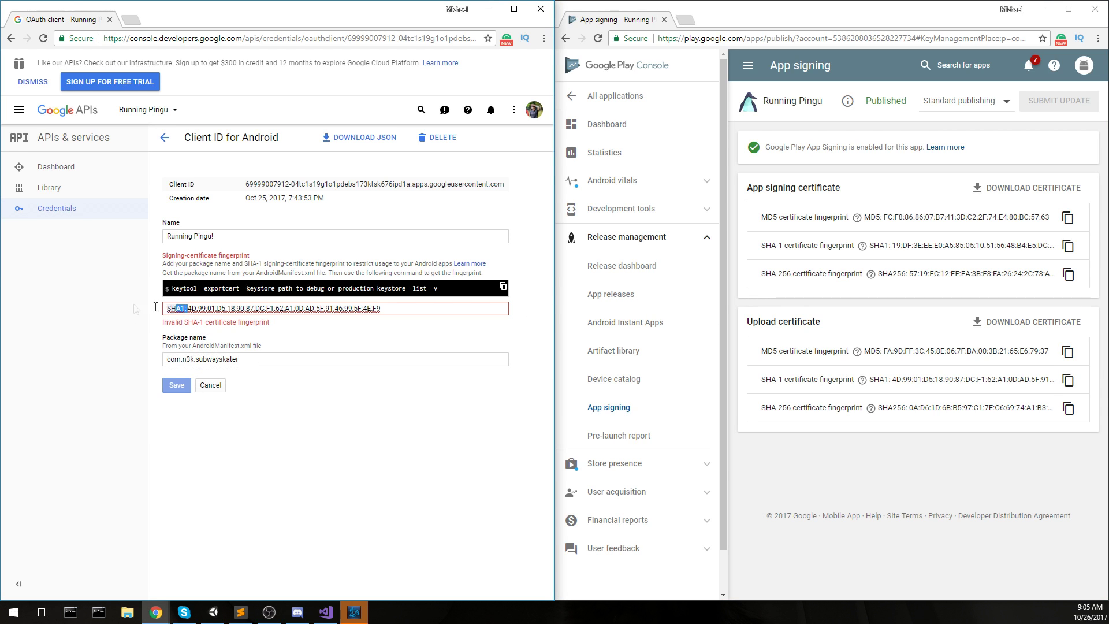
{"action": "key", "text": "BackSpace"}
{"action": "left_click_drag", "start_coordinate": [440, 306], "coordinate": [159, 308]}
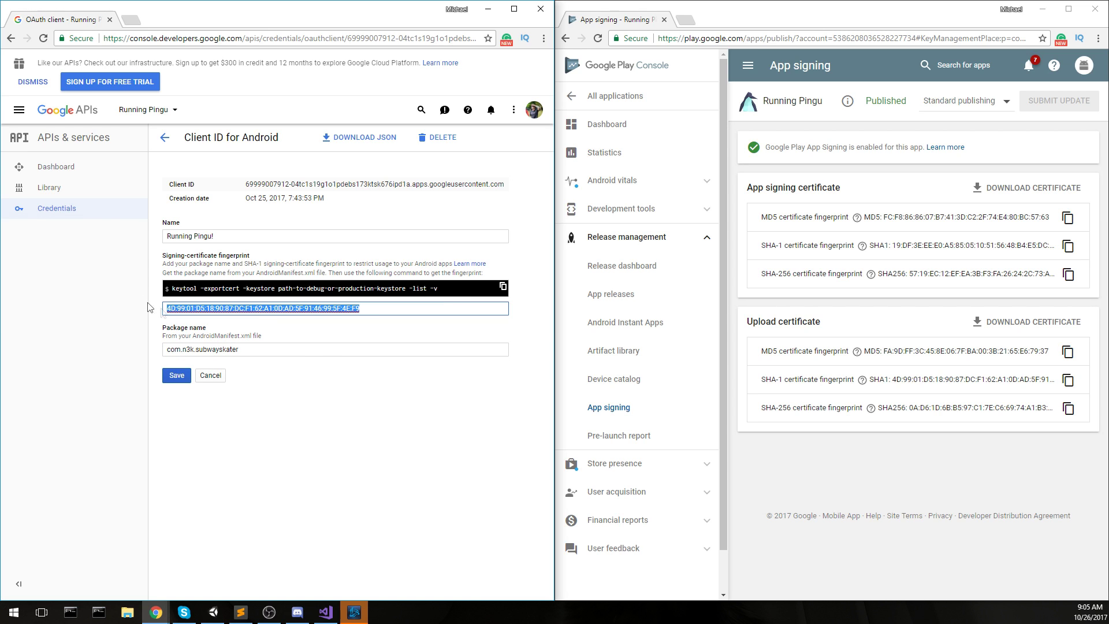
{"action": "left_click", "coordinate": [300, 439]}
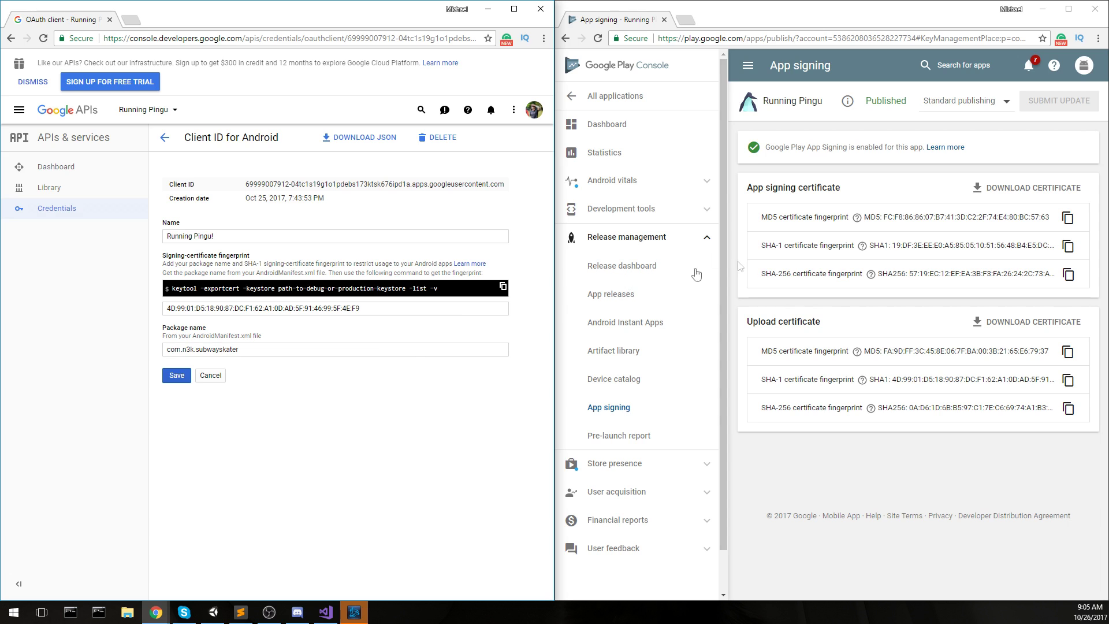
Copy the App signing certificate's SHA-1 into the OAuth client's fingerprint and remove the "SHA1:" prefix.
{"action": "triple_click", "coordinate": [1026, 245]}
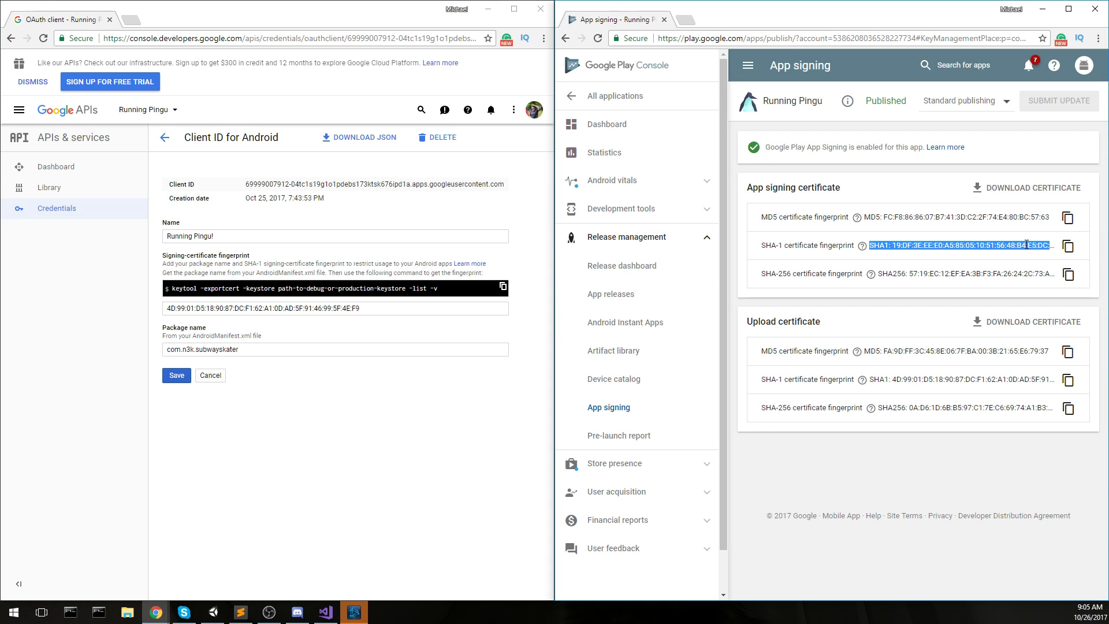
{"action": "left_click", "coordinate": [1068, 249]}
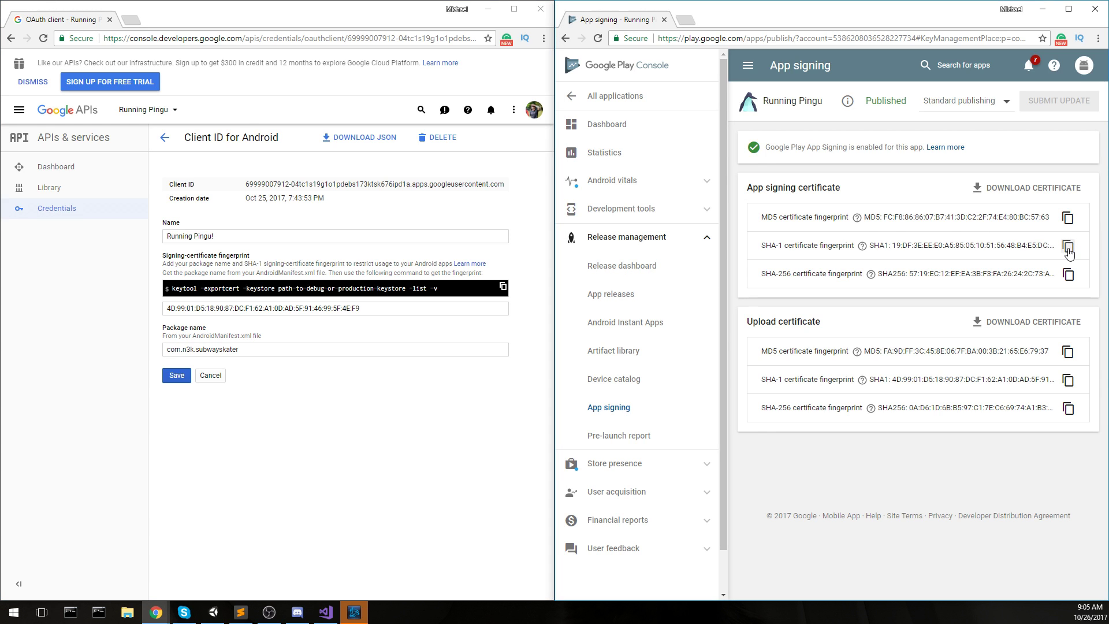
{"action": "left_click", "coordinate": [1068, 250]}
{"action": "triple_click", "coordinate": [186, 308]}
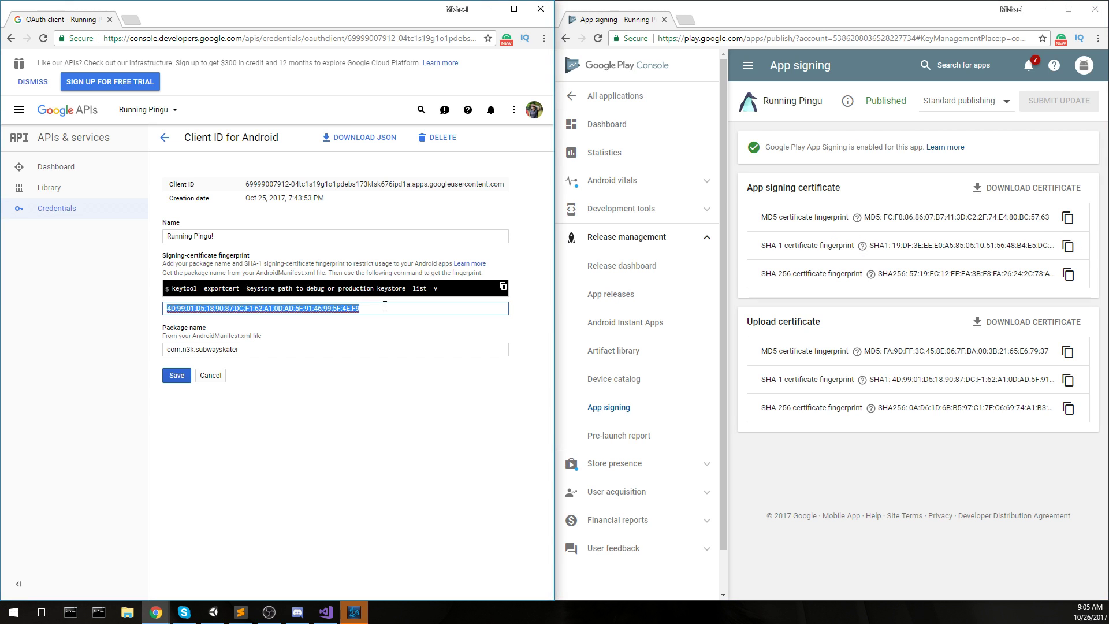
{"action": "key", "text": "ctrl+v"}
{"action": "left_click_drag", "start_coordinate": [186, 307], "coordinate": [166, 307]}
{"action": "key", "text": "BackSpace"}
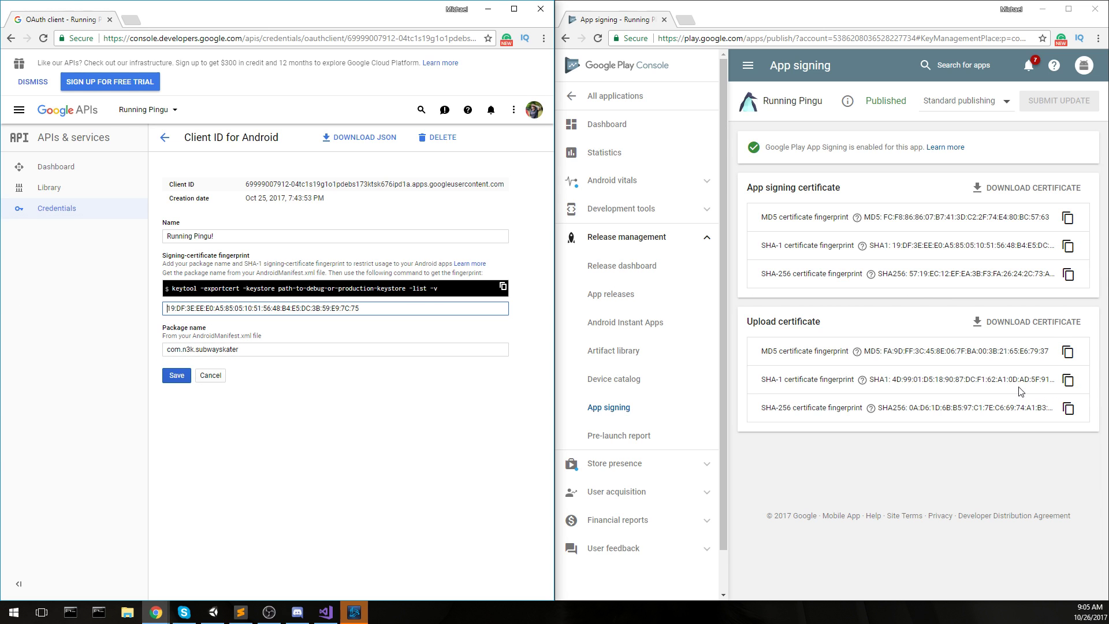
Set the OAuth client's fingerprint to the Upload certificate's SHA-1 without the "SHA1:" prefix and save the client.
{"action": "left_click", "coordinate": [1071, 387]}
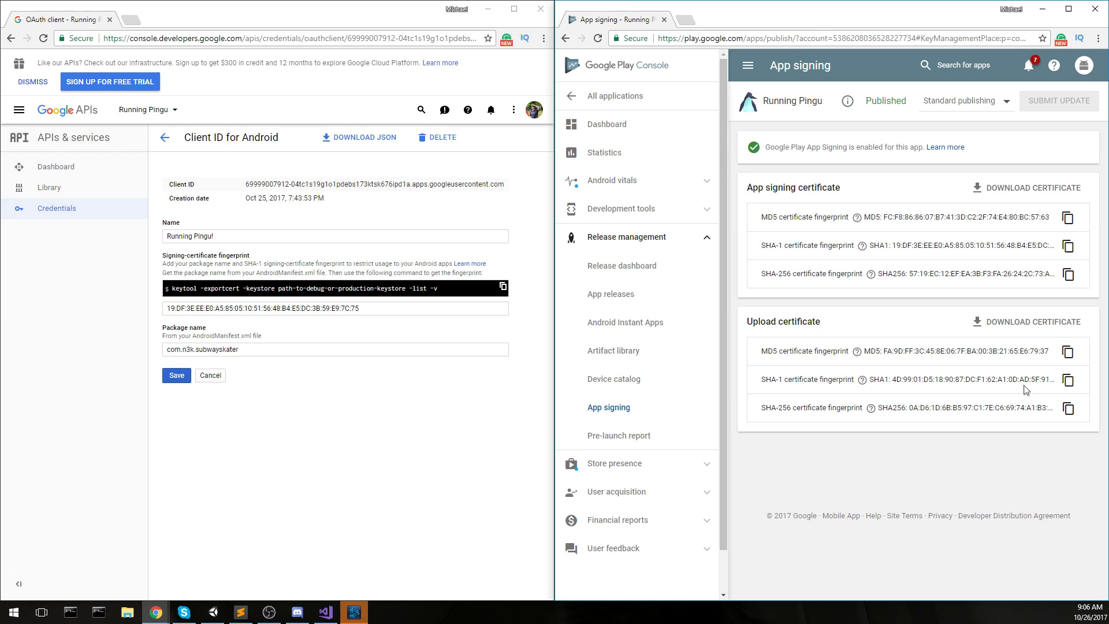
{"action": "left_click", "coordinate": [309, 308]}
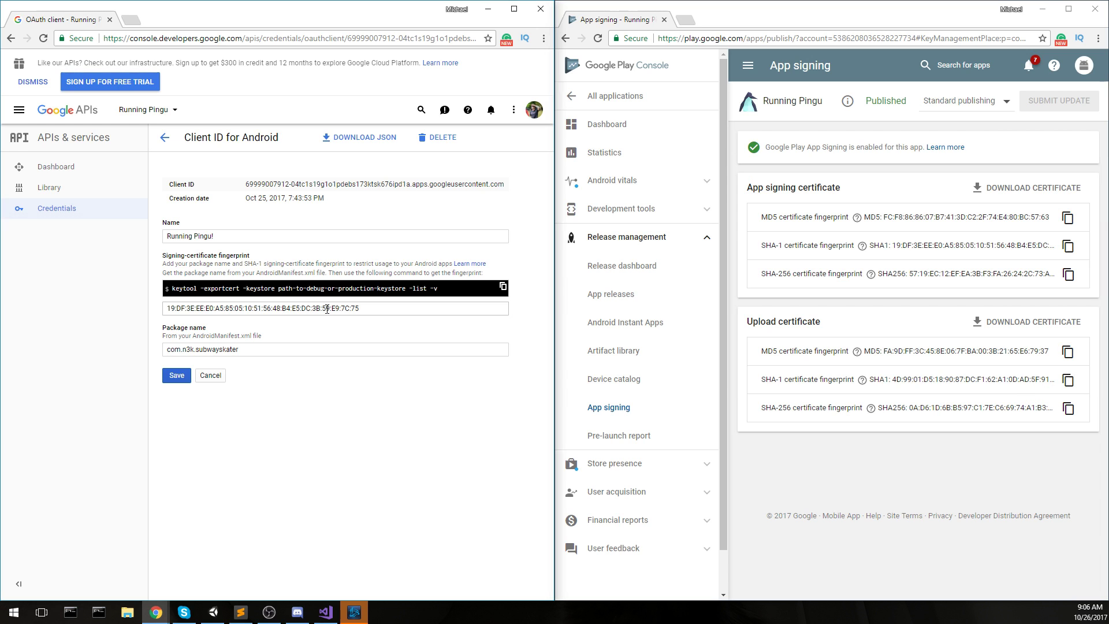
{"action": "key", "text": "ctrl+a"}
{"action": "key", "text": "ctrl+v"}
{"action": "key", "text": "BackSpace"}
{"action": "key", "text": "BackSpace"}
{"action": "key", "text": "BackSpace"}
{"action": "key", "text": "BackSpace"}
{"action": "key", "text": "BackSpace"}
{"action": "key", "text": "BackSpace"}
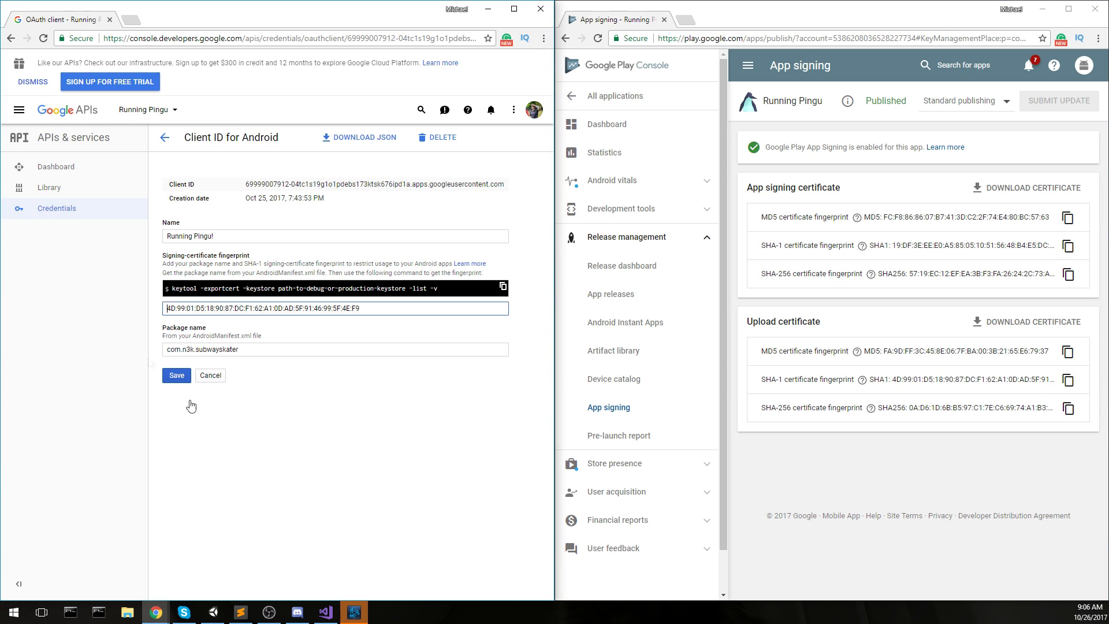
{"action": "left_click", "coordinate": [177, 376]}
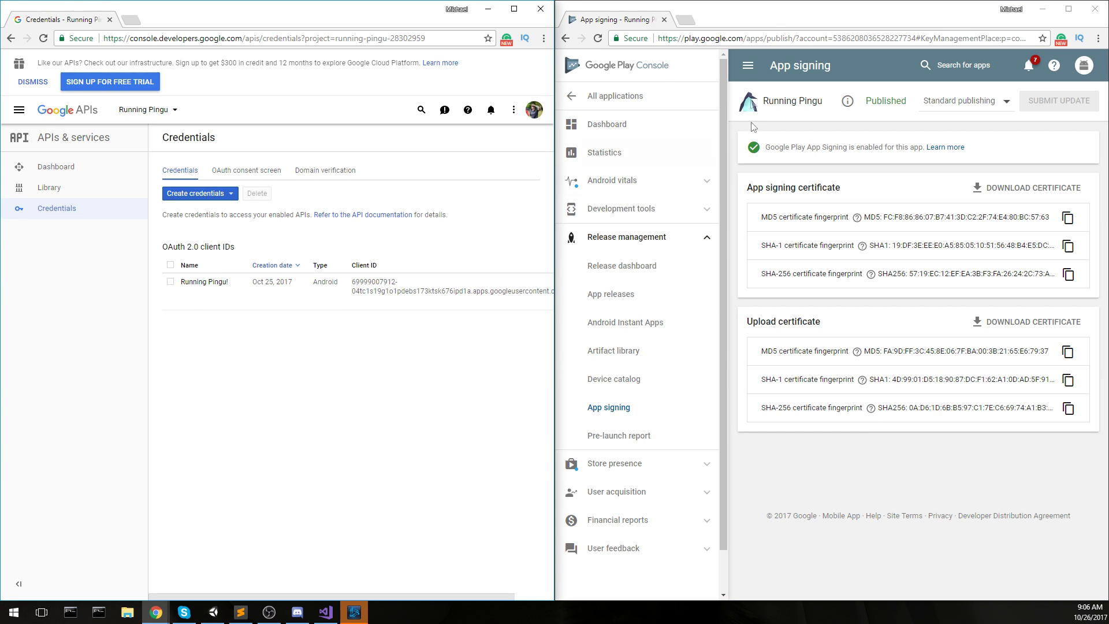
Open the published Running Pingu! game from the Game services list and look through its game details.
{"action": "left_click", "coordinate": [575, 97]}
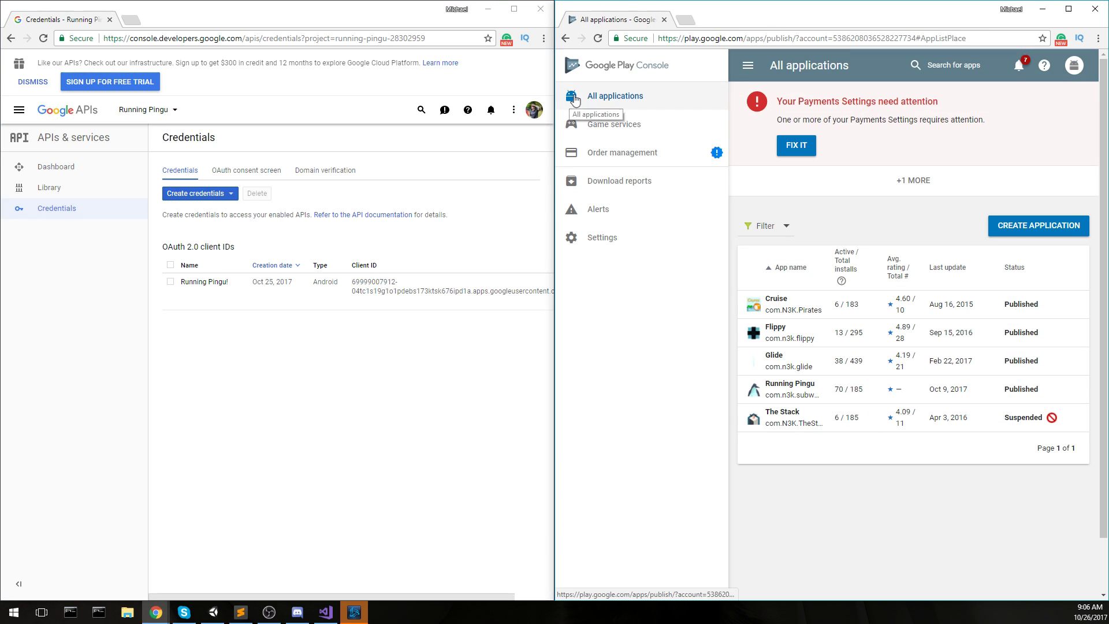
{"action": "left_click", "coordinate": [633, 129]}
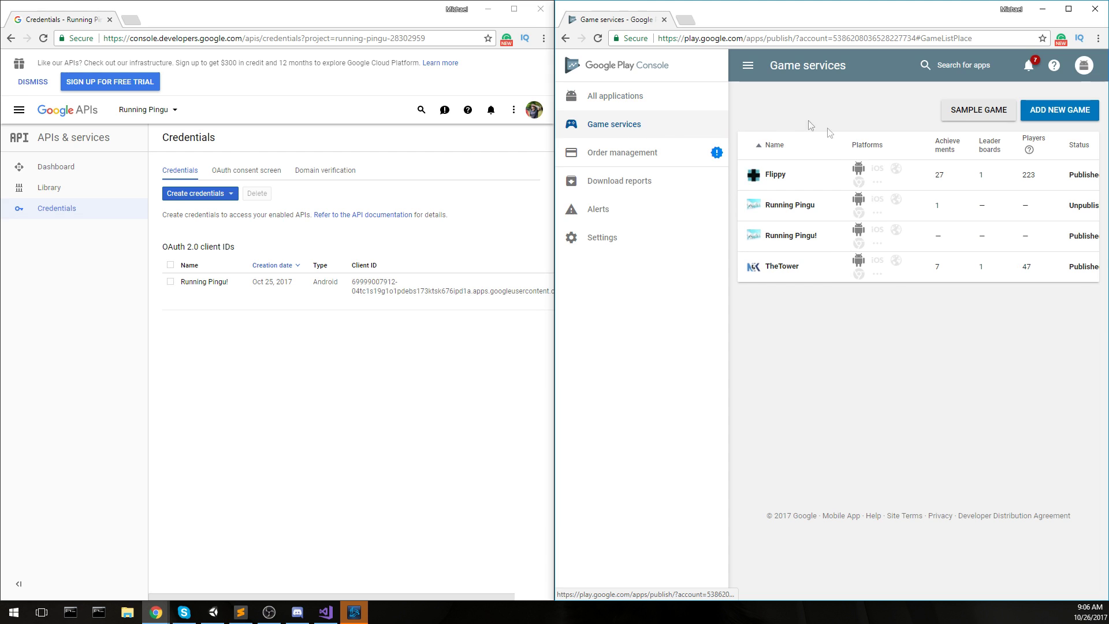
{"action": "left_click", "coordinate": [820, 239]}
{"action": "scroll", "coordinate": [713, 218], "scroll_direction": "down", "scroll_amount": 2}
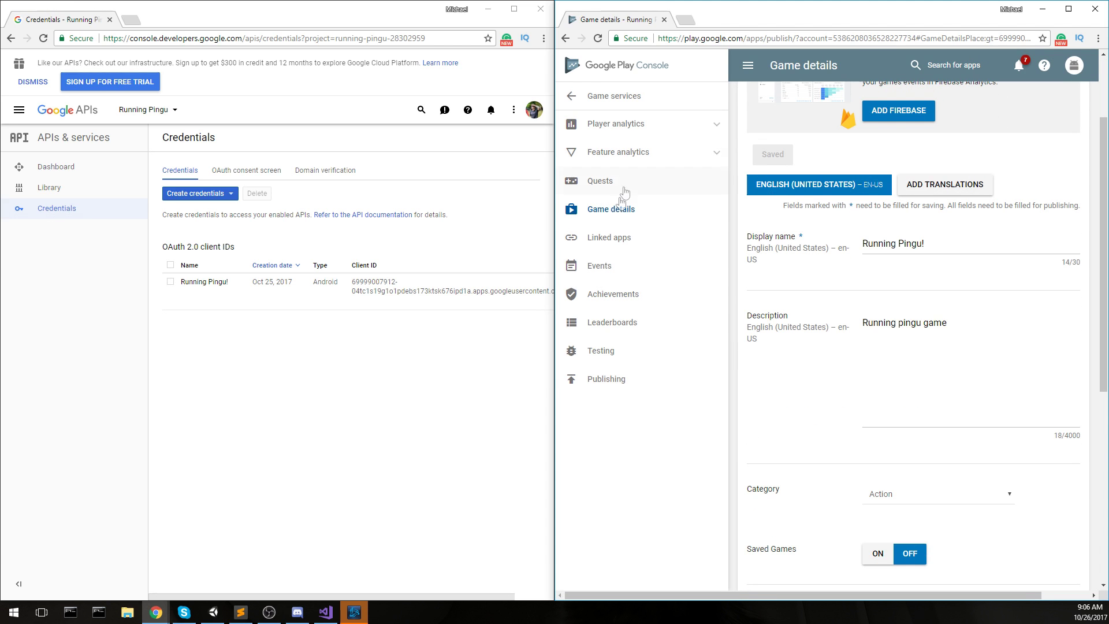
Widen the Play Console window and look through the game's Player analytics, Quests, Leaderboards, Achievements and Events sections.
{"action": "left_click_drag", "start_coordinate": [555, 210], "coordinate": [299, 209]}
{"action": "scroll", "coordinate": [782, 288], "scroll_direction": "down", "scroll_amount": 6}
{"action": "scroll", "coordinate": [782, 287], "scroll_direction": "up", "scroll_amount": 5}
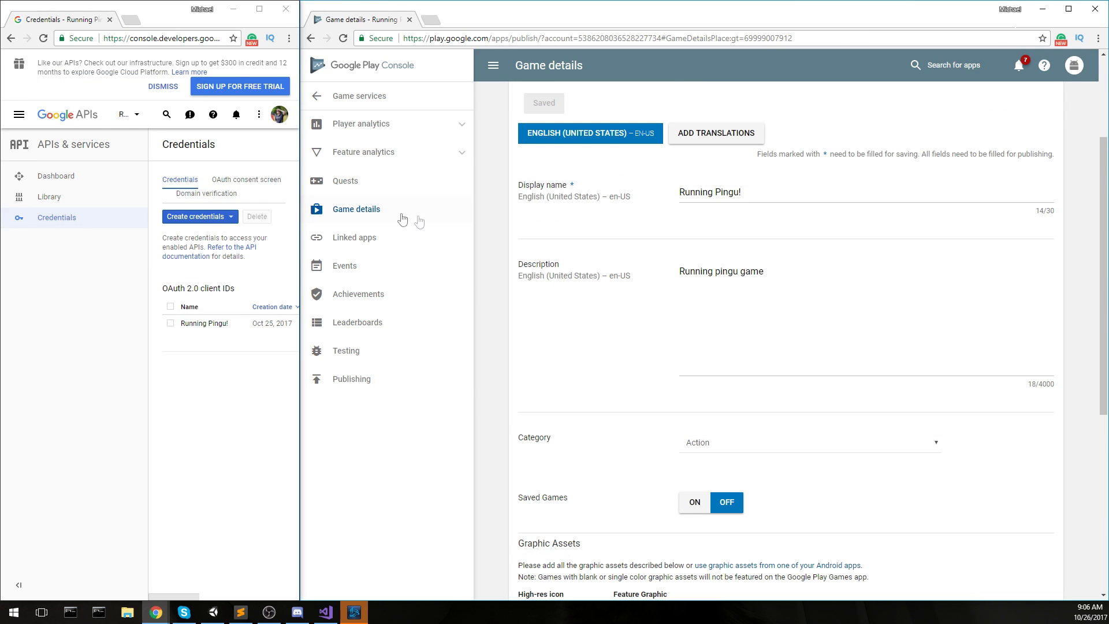
{"action": "left_click", "coordinate": [383, 126]}
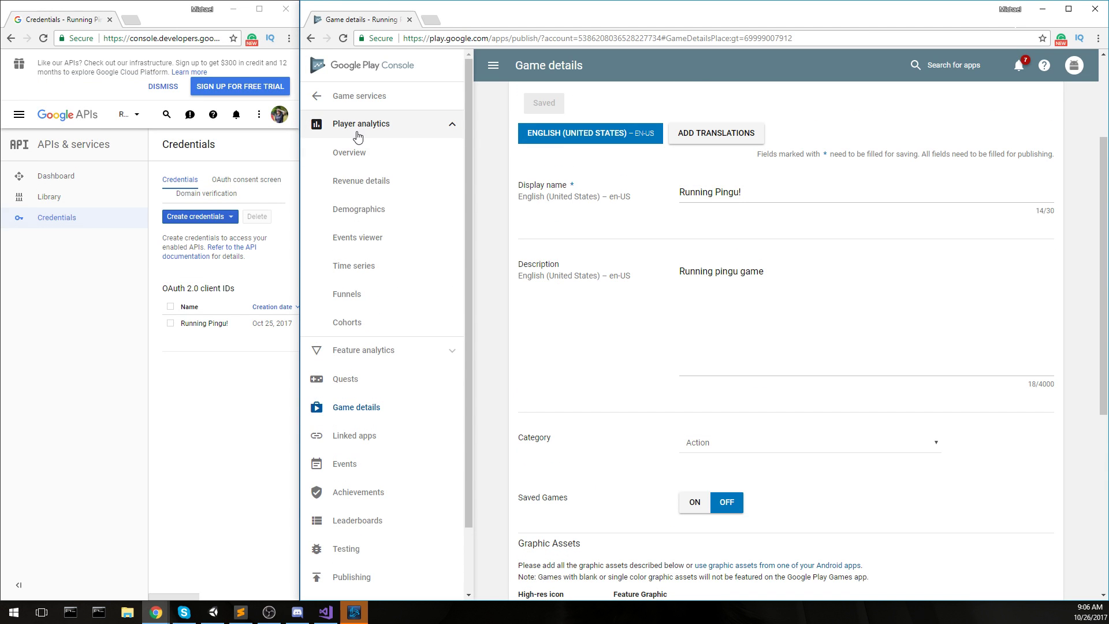
{"action": "left_click", "coordinate": [357, 134]}
{"action": "left_click", "coordinate": [367, 182]}
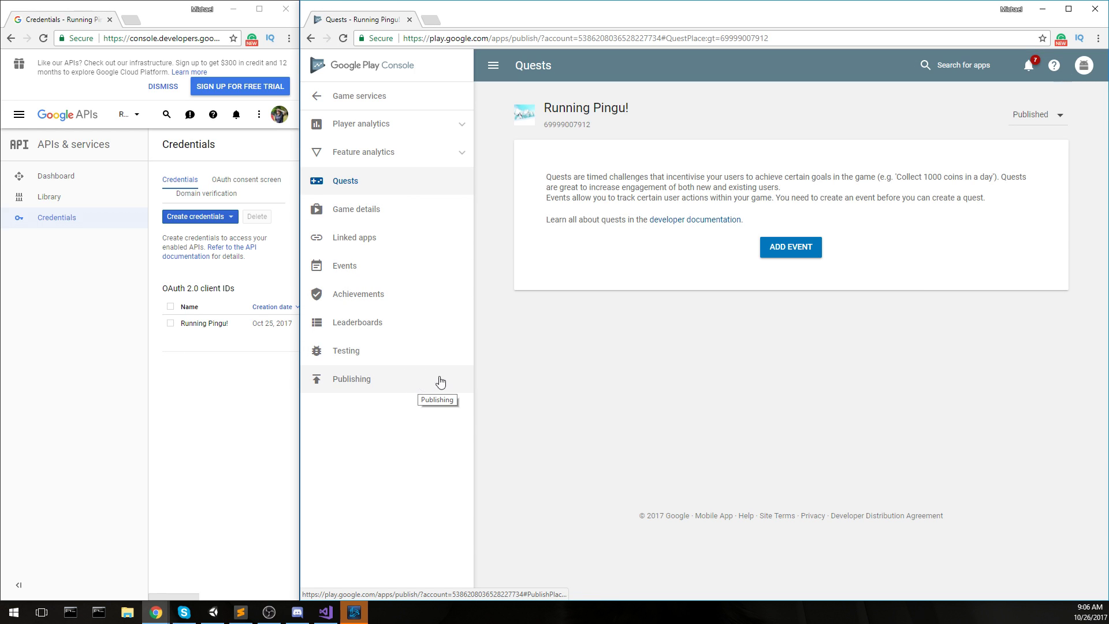
{"action": "left_click", "coordinate": [398, 326]}
{"action": "left_click", "coordinate": [379, 296]}
{"action": "left_click", "coordinate": [372, 264]}
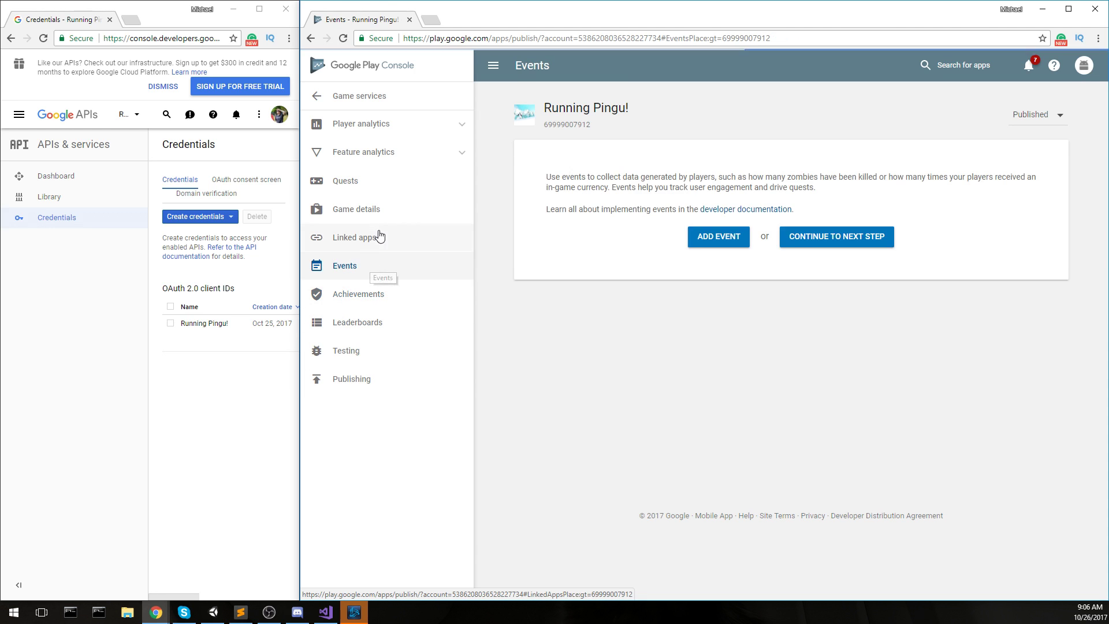
Open the linked Running Pingu! Android app and review its package name, multiplayer, anti-piracy and authorization details.
{"action": "left_click", "coordinate": [380, 236]}
{"action": "left_click", "coordinate": [587, 225]}
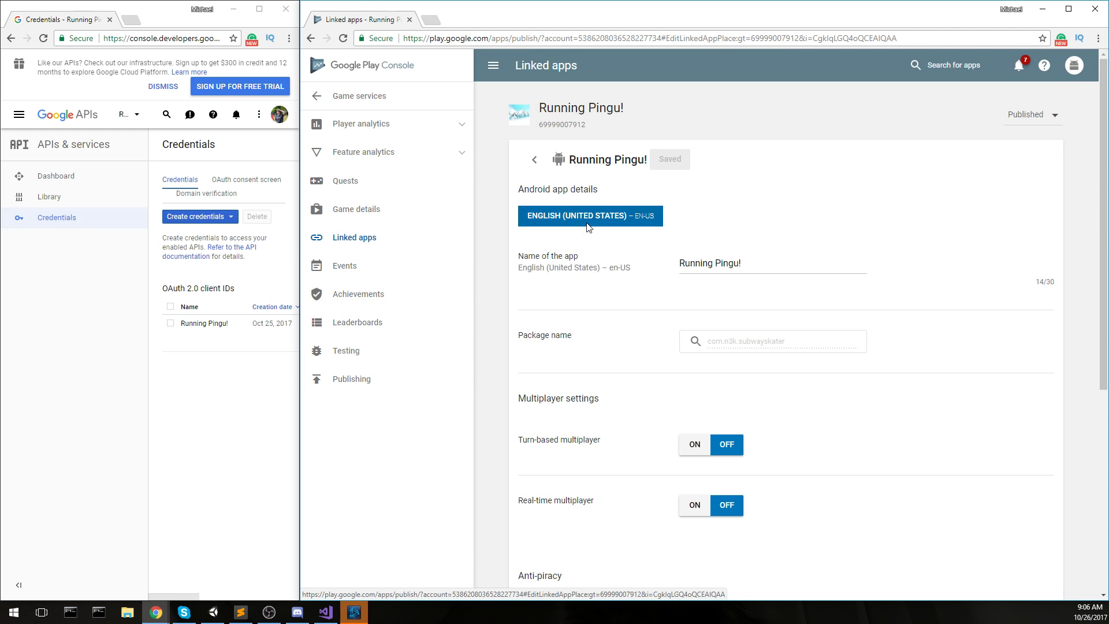
{"action": "scroll", "coordinate": [681, 267], "scroll_direction": "down", "scroll_amount": 4}
{"action": "scroll", "coordinate": [696, 275], "scroll_direction": "up", "scroll_amount": 3}
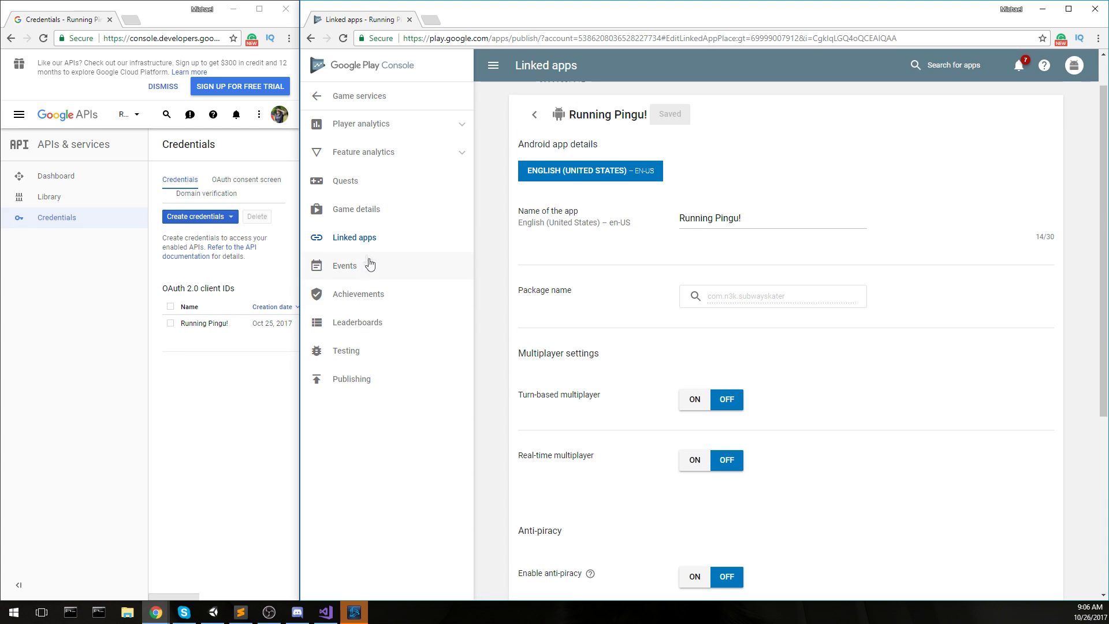
{"action": "scroll", "coordinate": [370, 231], "scroll_direction": "up", "scroll_amount": 1}
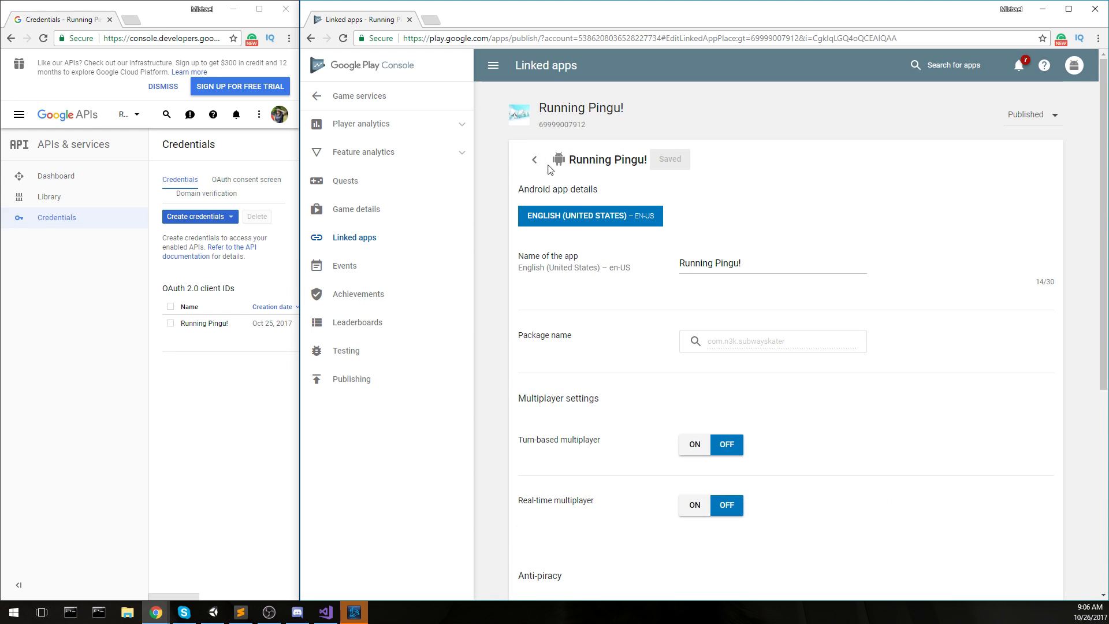
{"action": "scroll", "coordinate": [890, 243], "scroll_direction": "down", "scroll_amount": 4}
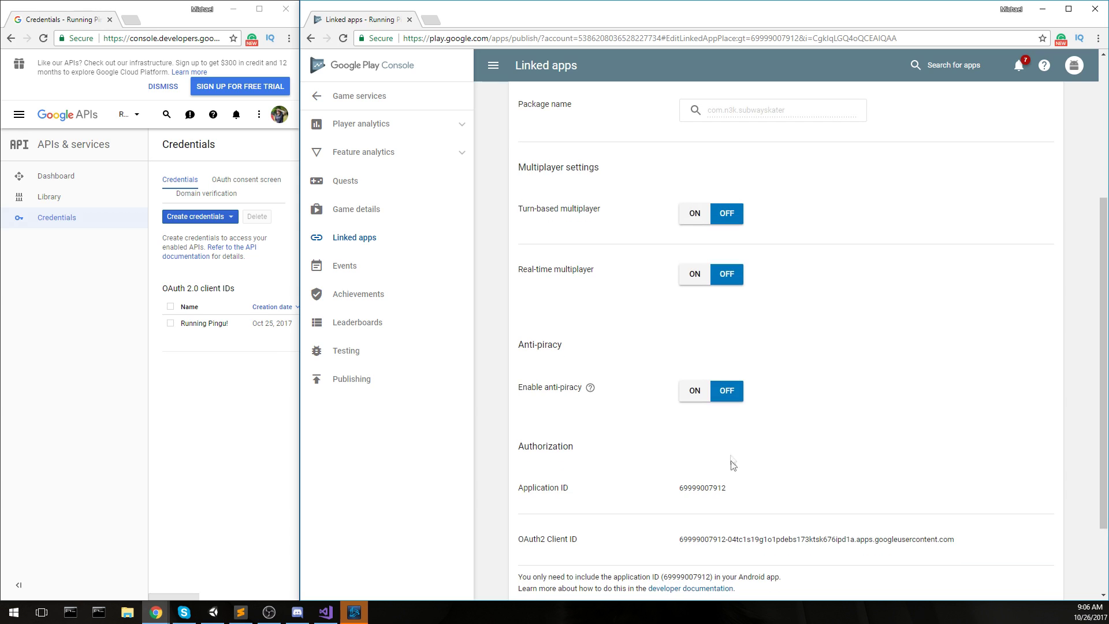
{"action": "mouse_move", "coordinate": [589, 388]}
{"action": "scroll", "coordinate": [845, 399], "scroll_direction": "up", "scroll_amount": 4}
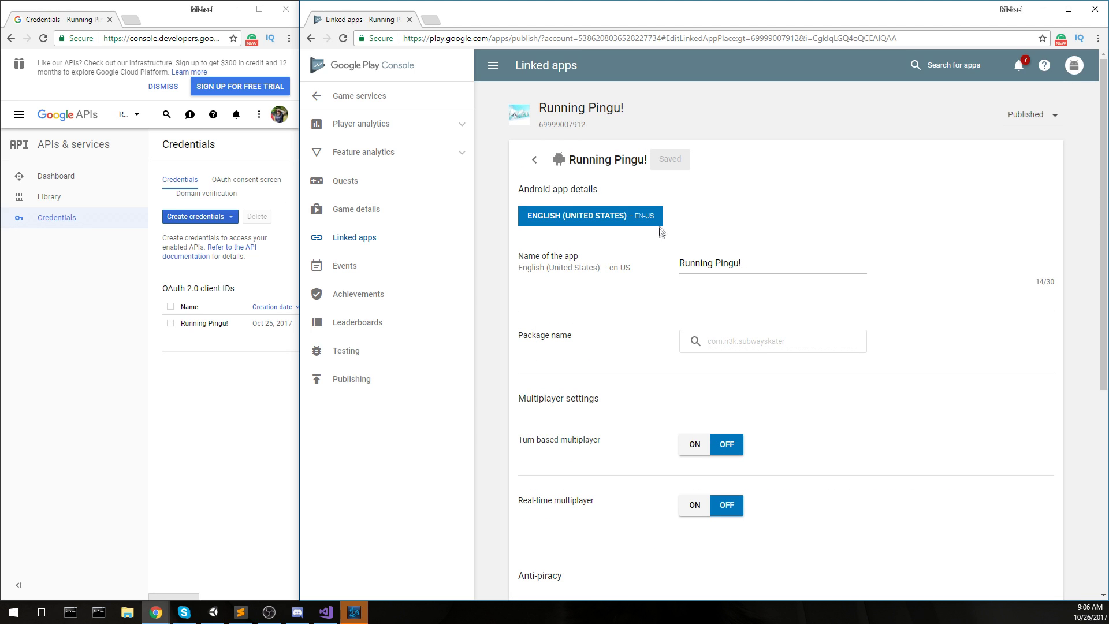
{"action": "scroll", "coordinate": [746, 390], "scroll_direction": "down", "scroll_amount": 6}
{"action": "scroll", "coordinate": [751, 390], "scroll_direction": "up", "scroll_amount": 5}
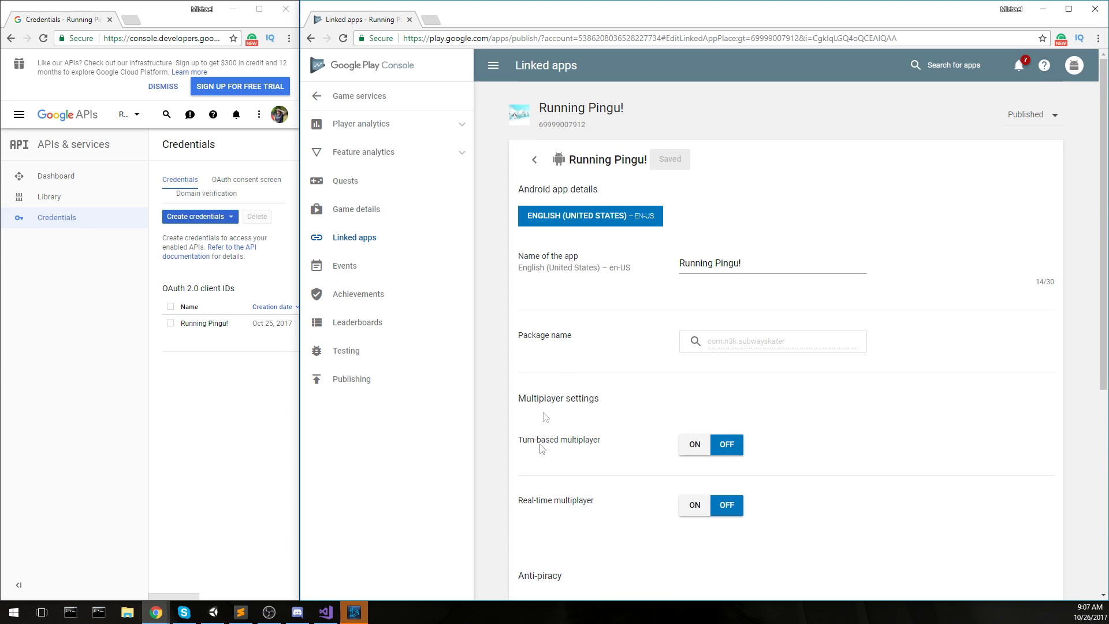
{"action": "left_click", "coordinate": [279, 615]}
{"action": "left_click", "coordinate": [278, 618]}
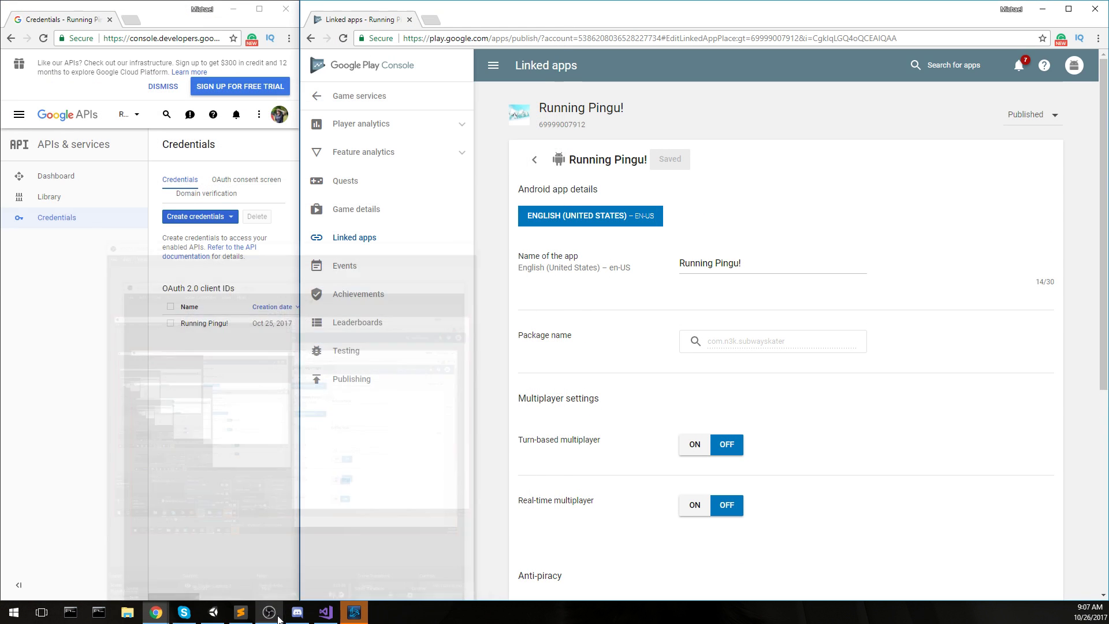
{"action": "double_click", "coordinate": [553, 124]}
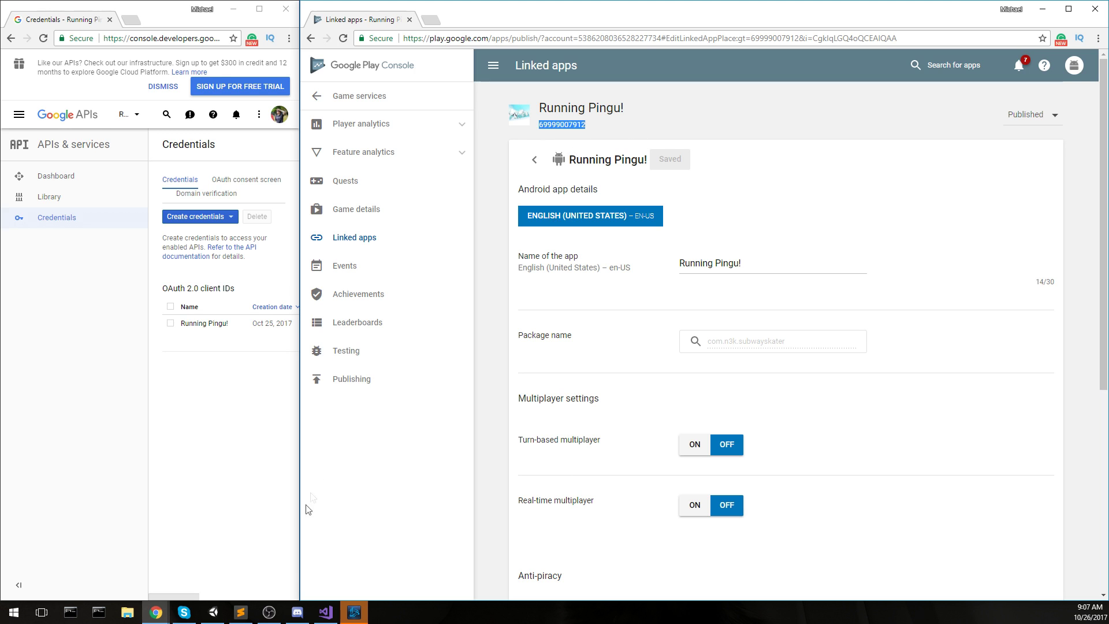
{"action": "left_click", "coordinate": [269, 612]}
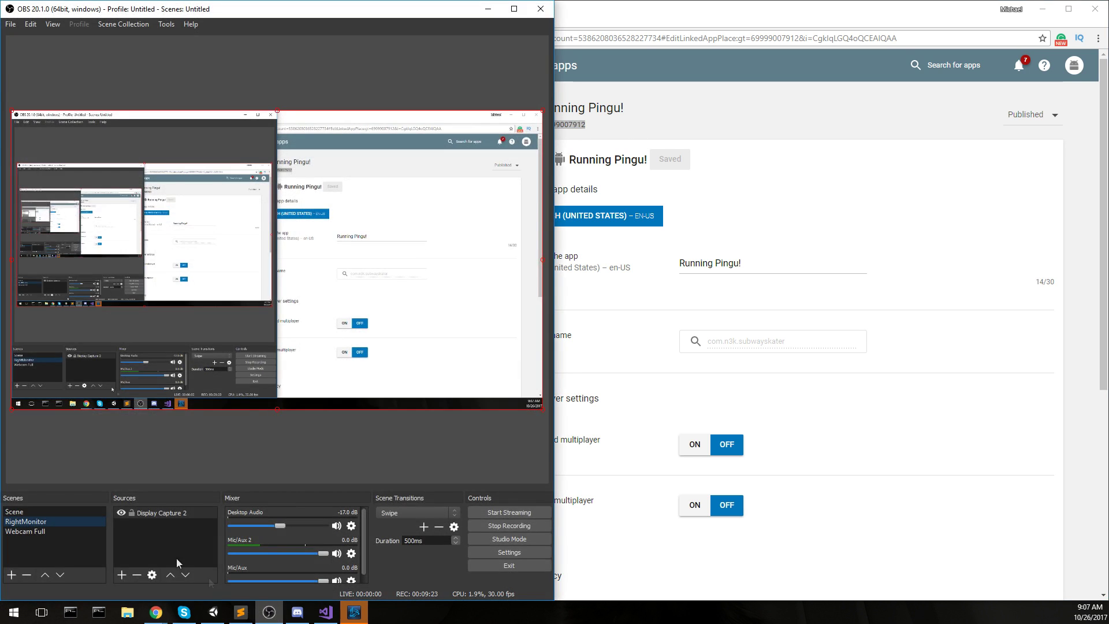
{"action": "left_click", "coordinate": [37, 532]}
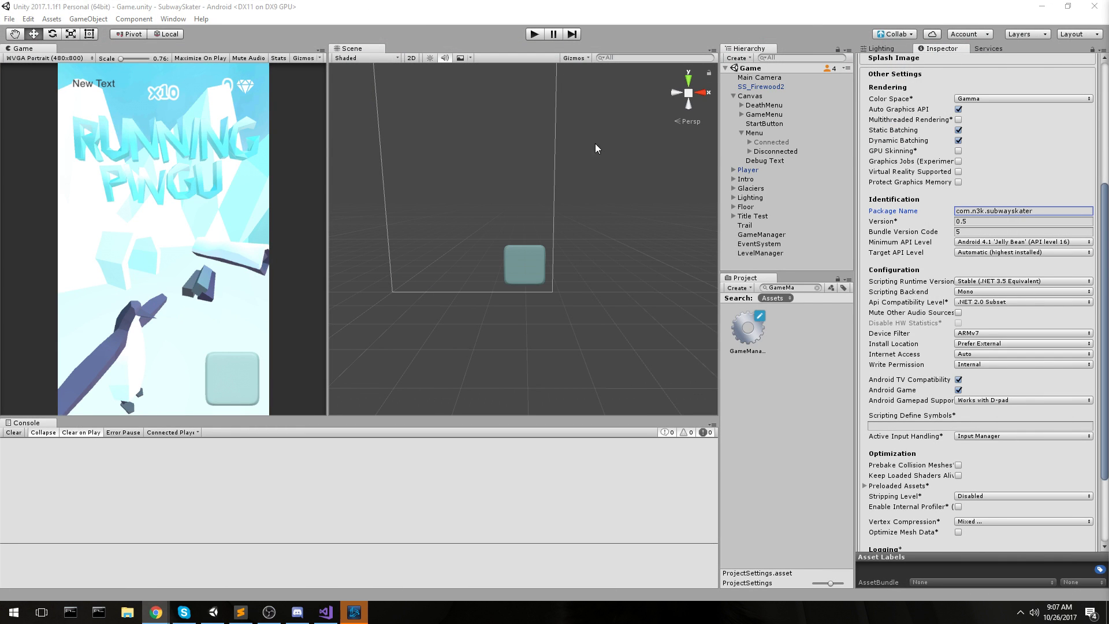
Open the Google Play Games Android setup in Unity and check the app ID and package name in its resources definition.
{"action": "key", "text": "ctrl+shift+b"}
{"action": "left_click", "coordinate": [650, 38]}
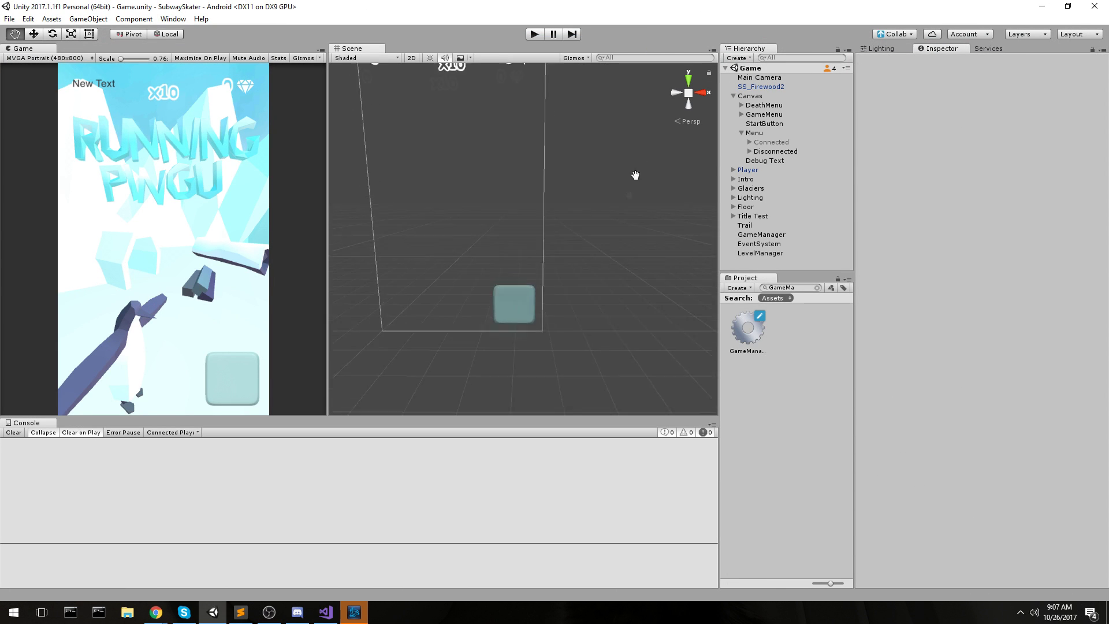
{"action": "left_click", "coordinate": [174, 19]}
{"action": "mouse_move", "coordinate": [200, 63]}
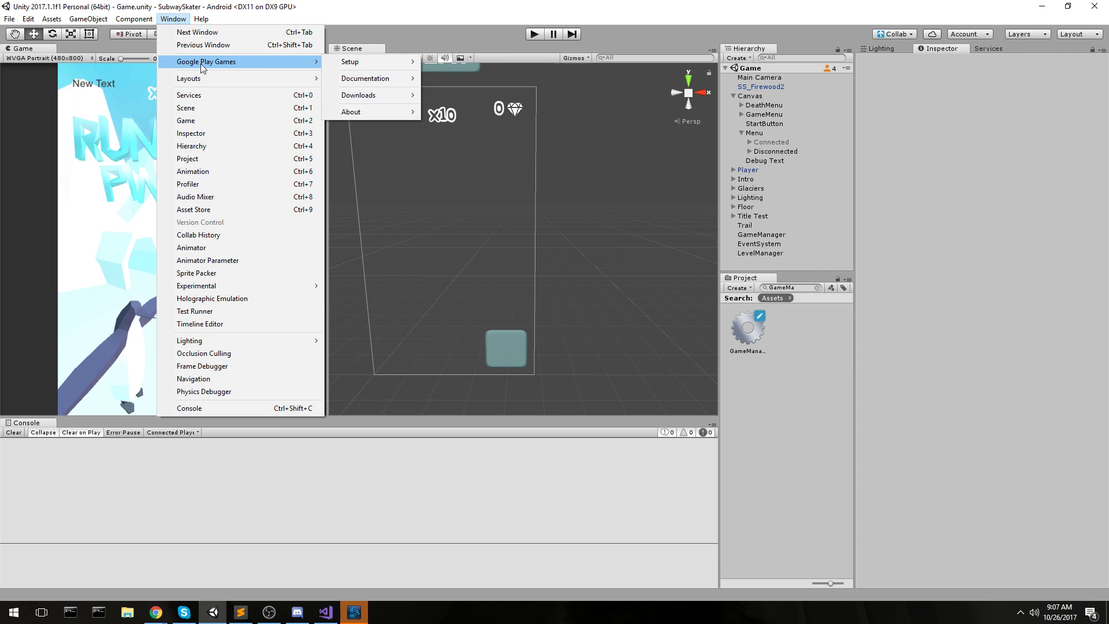
{"action": "mouse_move", "coordinate": [366, 65]}
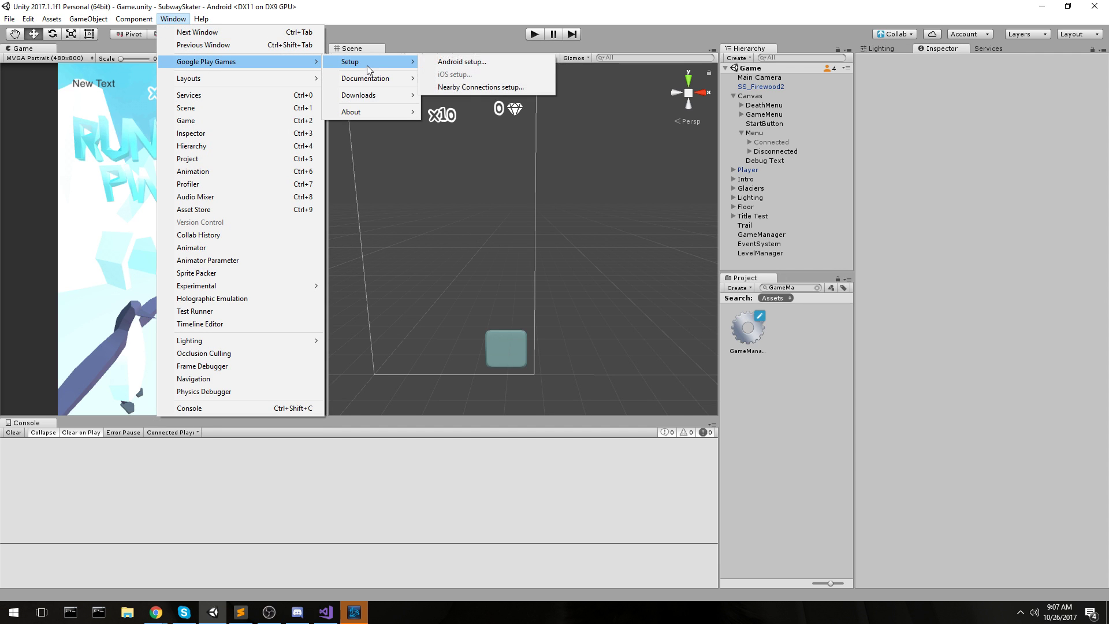
{"action": "left_click", "coordinate": [513, 65]}
{"action": "left_click", "coordinate": [520, 291]}
{"action": "double_click", "coordinate": [520, 291]}
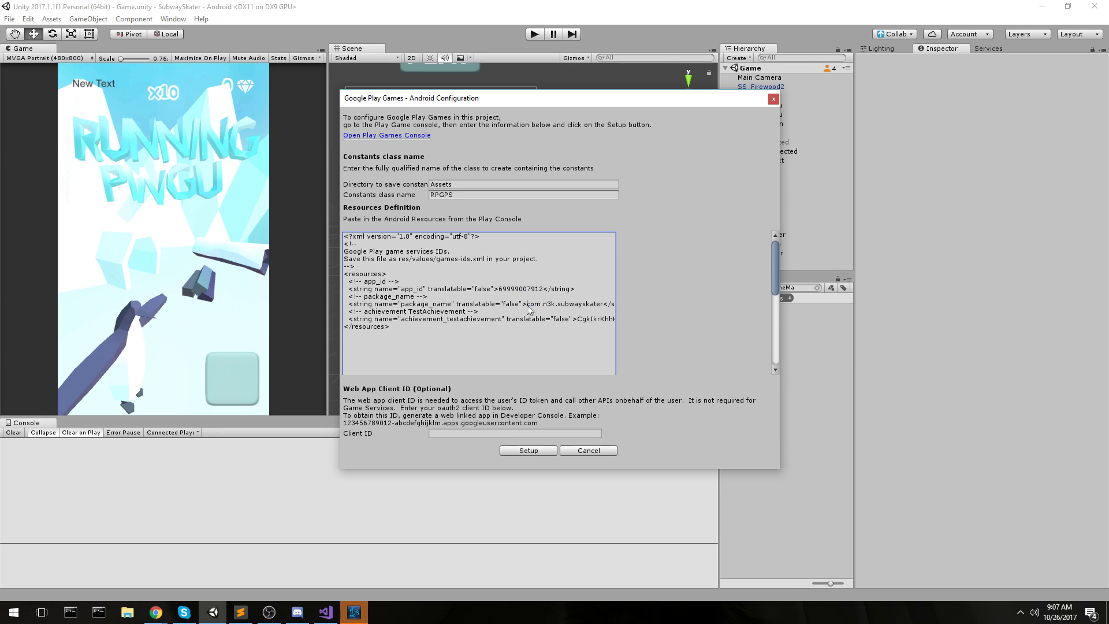
{"action": "left_click_drag", "start_coordinate": [526, 305], "coordinate": [597, 305]}
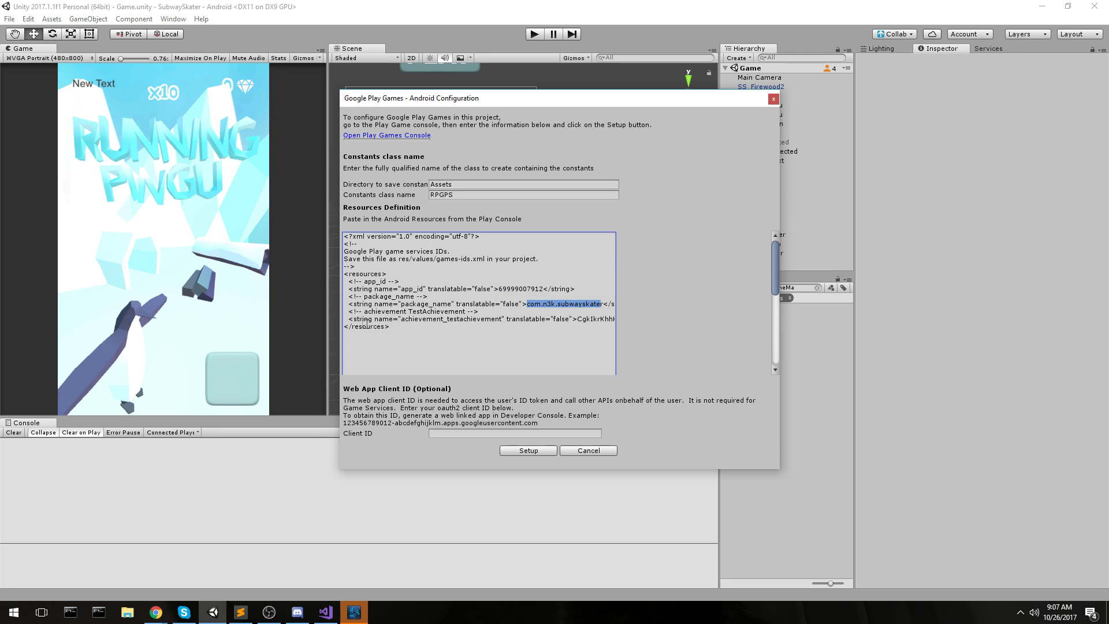
Delete the TestAchievement comment and string lines from the resources definition, run the Android setup and dismiss its confirmation.
{"action": "left_click_drag", "start_coordinate": [345, 334], "coordinate": [338, 313]}
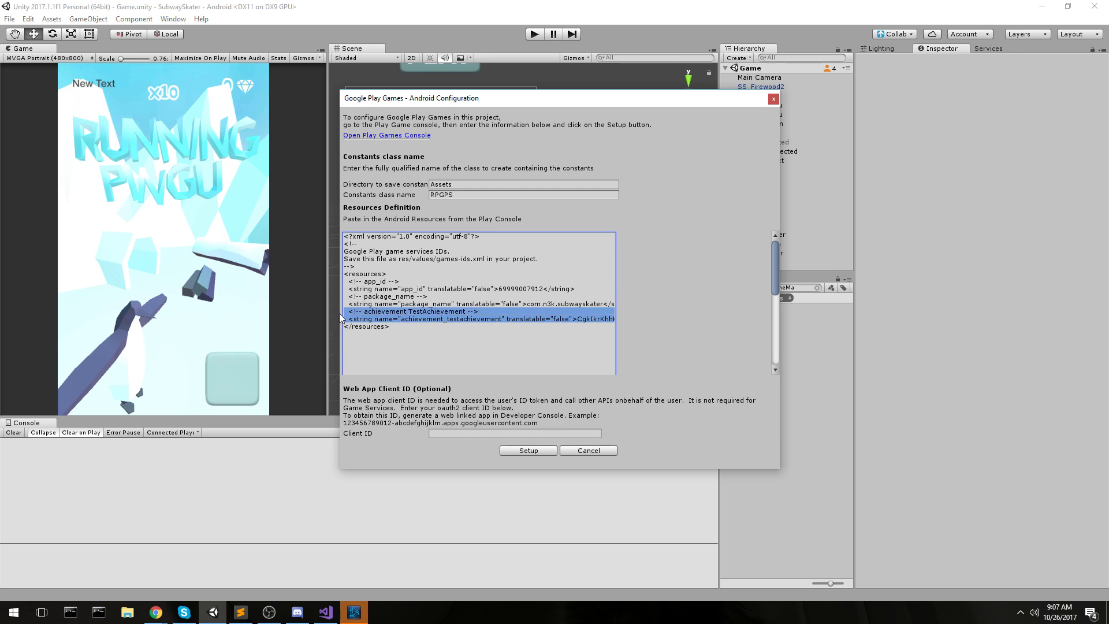
{"action": "key", "text": "BackSpace"}
{"action": "key", "text": "BackSpace"}
{"action": "key", "text": "Return"}
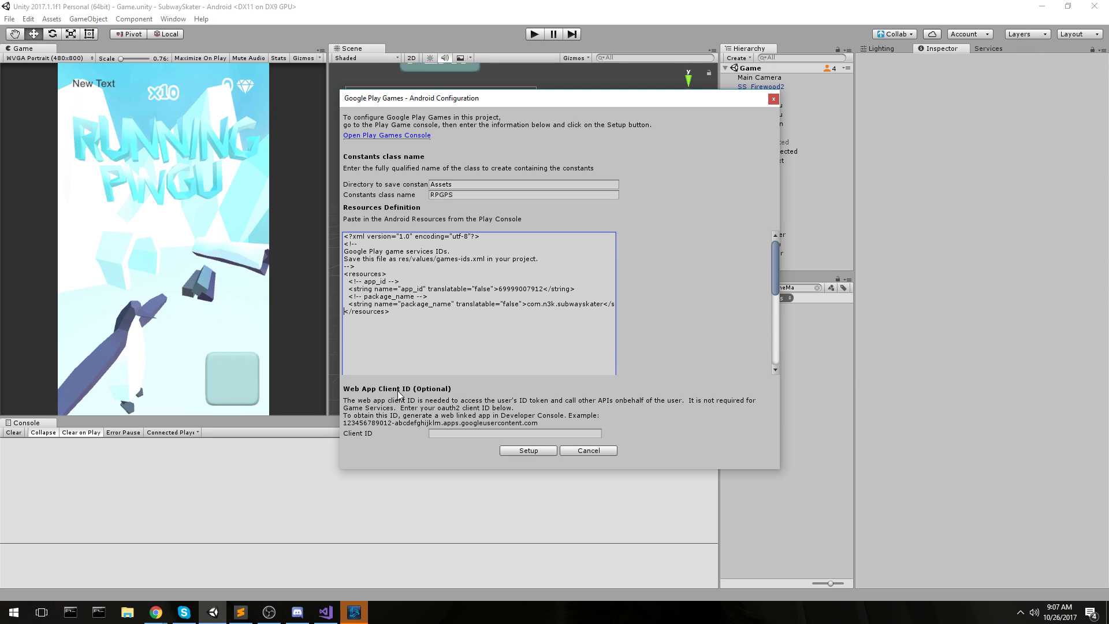
{"action": "left_click", "coordinate": [529, 452]}
{"action": "left_click", "coordinate": [634, 329]}
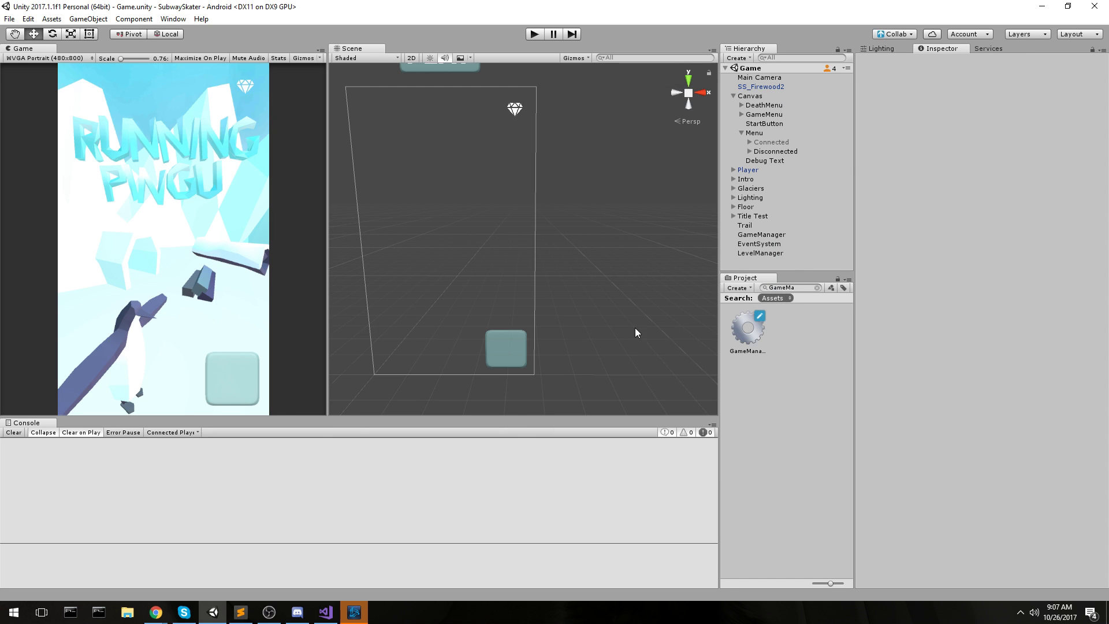